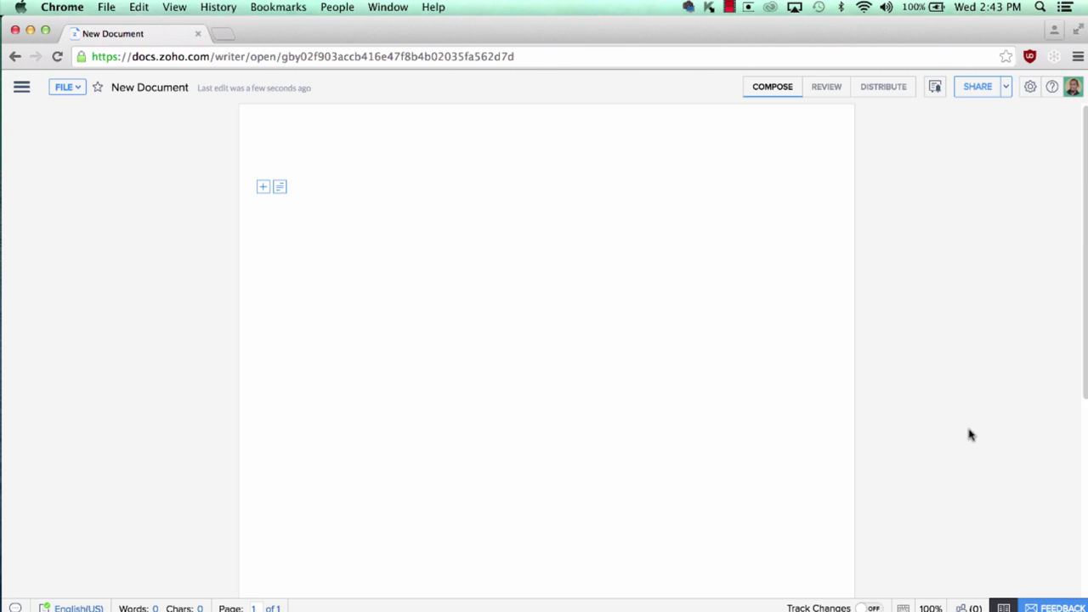
{"action": "scroll", "coordinate": [969, 435], "scroll_direction": "down", "scroll_amount": 5}
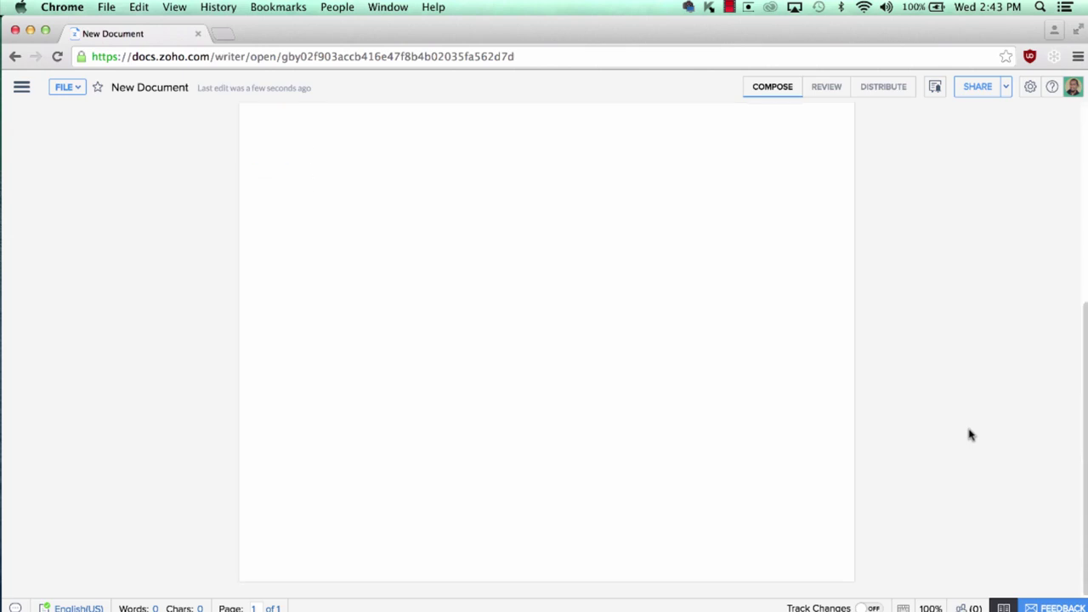
{"action": "scroll", "coordinate": [969, 434], "scroll_direction": "up", "scroll_amount": 5}
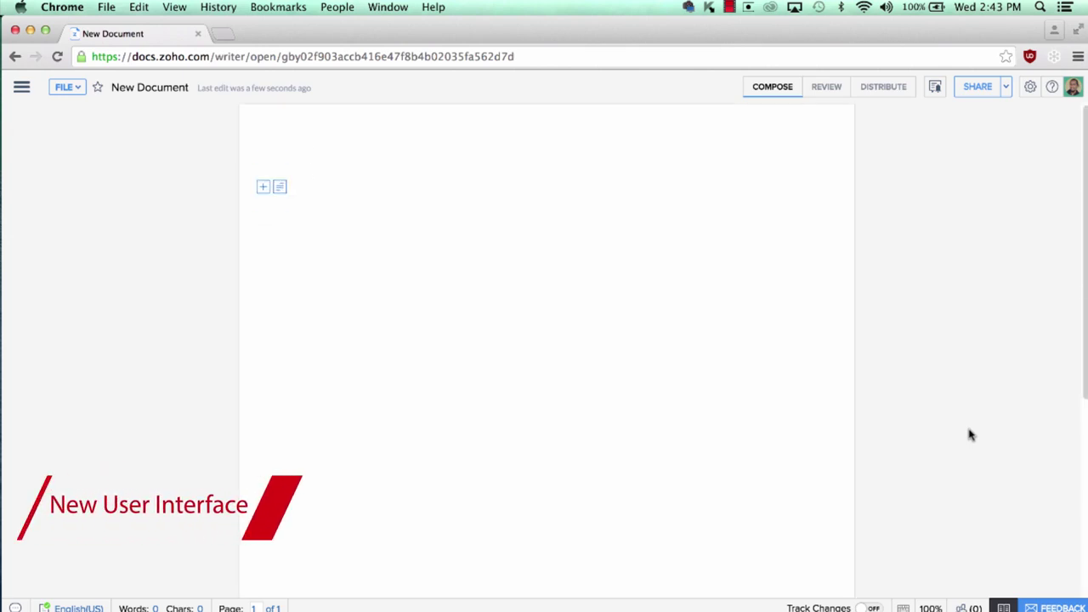
{"action": "scroll", "coordinate": [969, 434], "scroll_direction": "down", "scroll_amount": 5}
{"action": "scroll", "coordinate": [969, 435], "scroll_direction": "up", "scroll_amount": 5}
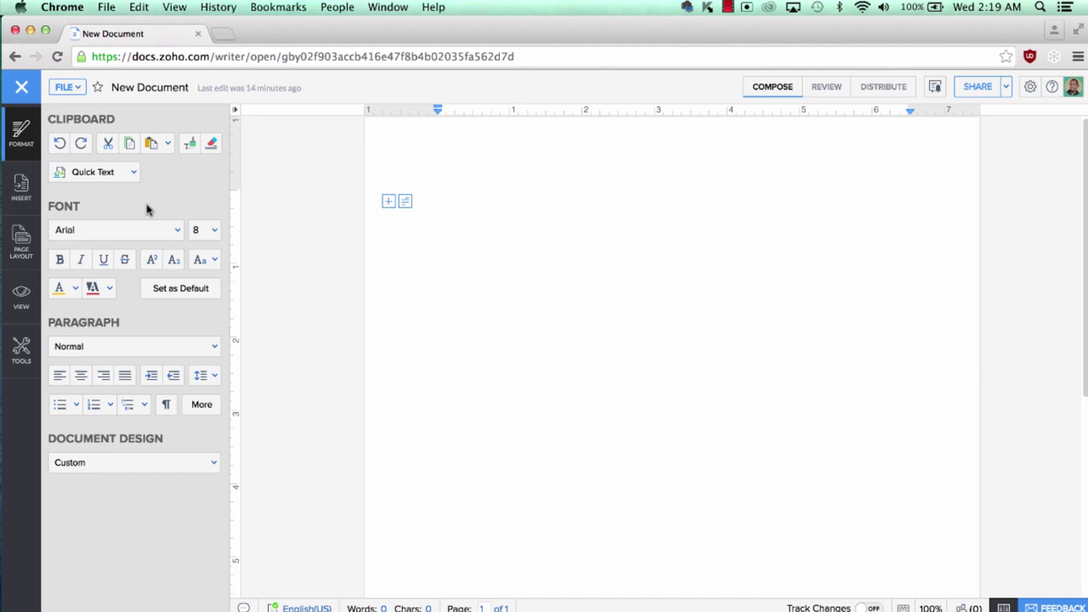
Close the formatting sidebar, look at the Review and Distribute modes, and return to Compose mode
{"action": "left_click", "coordinate": [21, 86]}
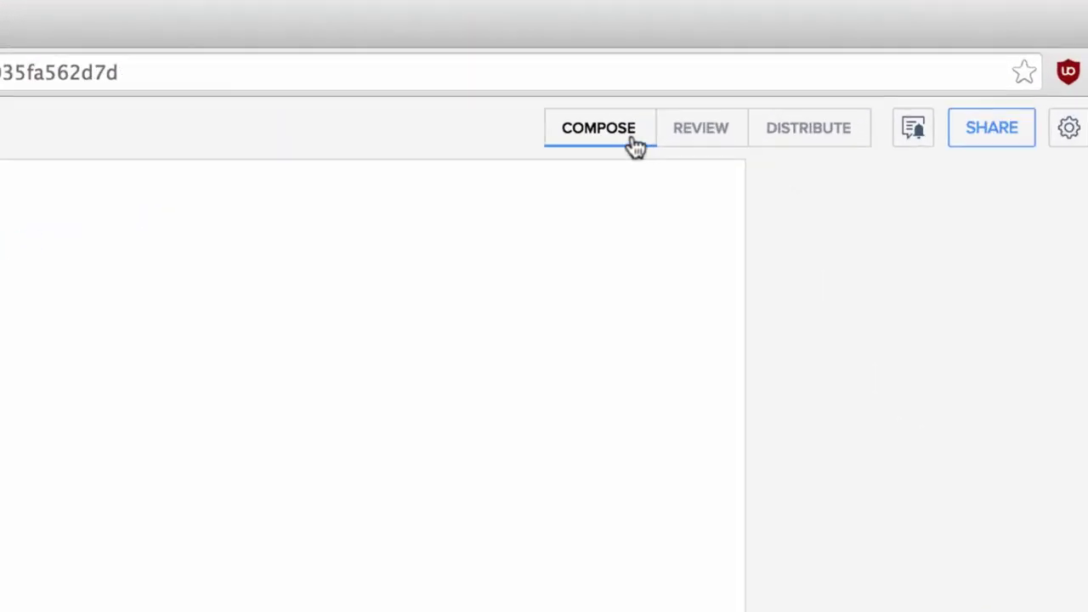
{"action": "left_click", "coordinate": [719, 142]}
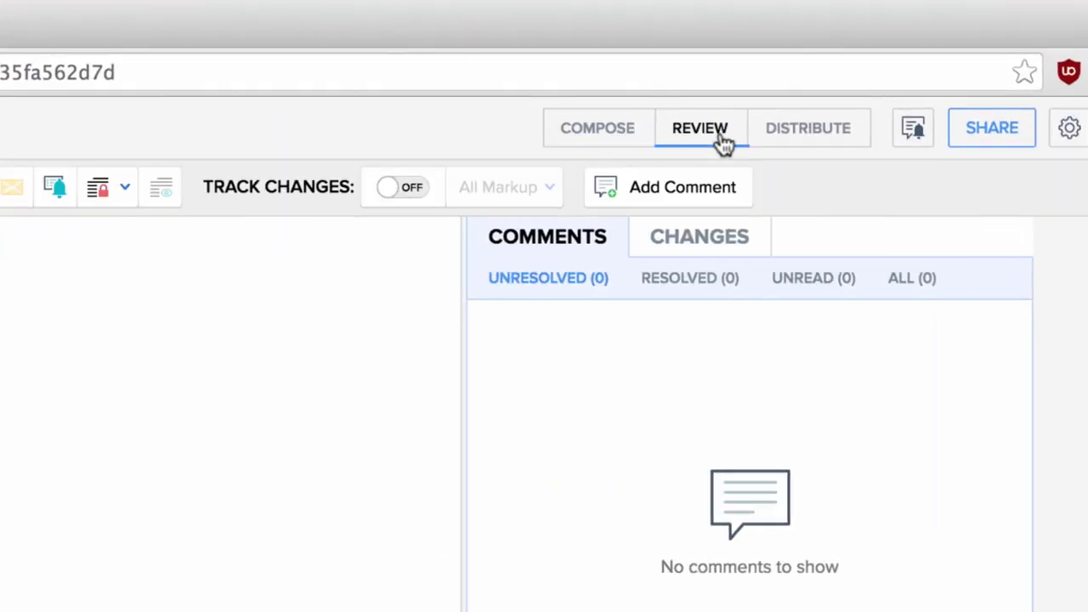
{"action": "left_click", "coordinate": [777, 144]}
{"action": "left_click", "coordinate": [719, 144]}
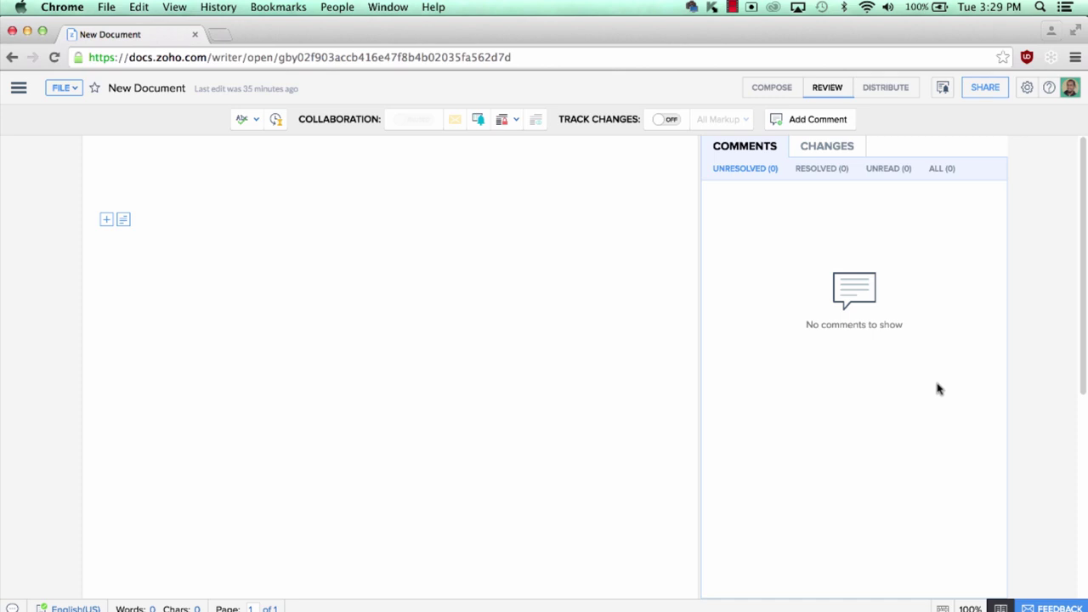
{"action": "left_click", "coordinate": [772, 97]}
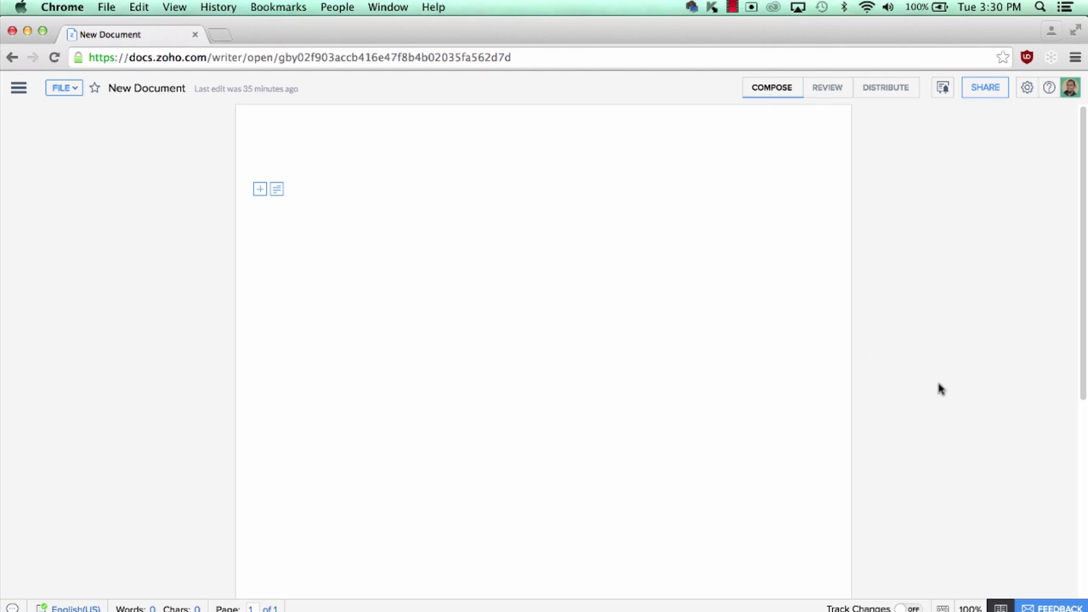
Write "How do I view and update my profile settings?" as the first line of the blank document
{"action": "type", "text": "How do I view and update my profile settings?"}
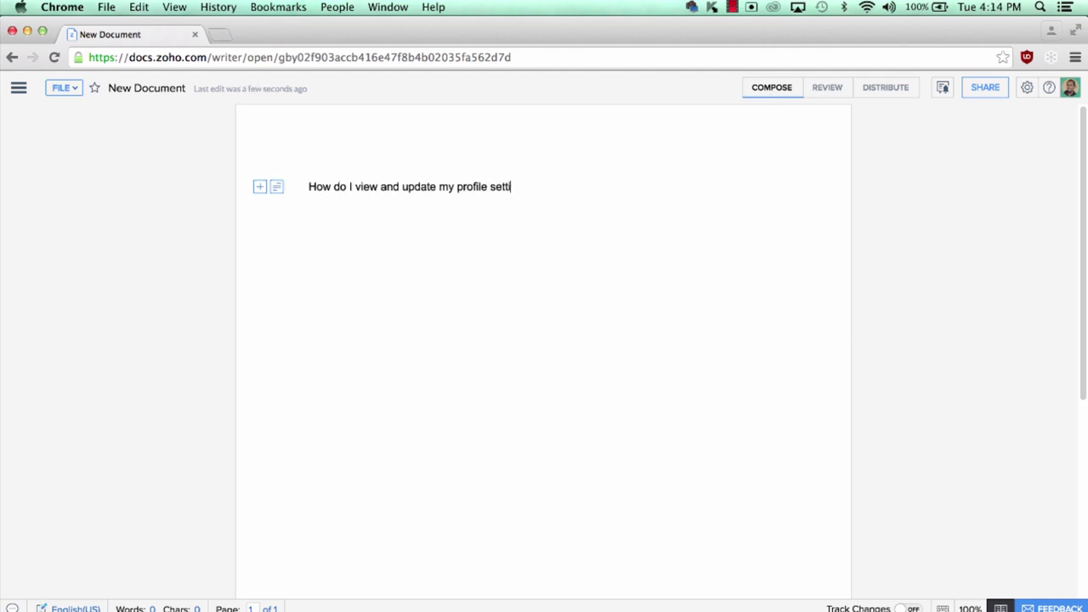
{"action": "key", "text": "Return"}
Add a paragraph saying profile settings, including name, contact information, language, country and time zone, apply across all Zoho products and are editable anytime through the account page
{"action": "type", "text": "Your profi"}
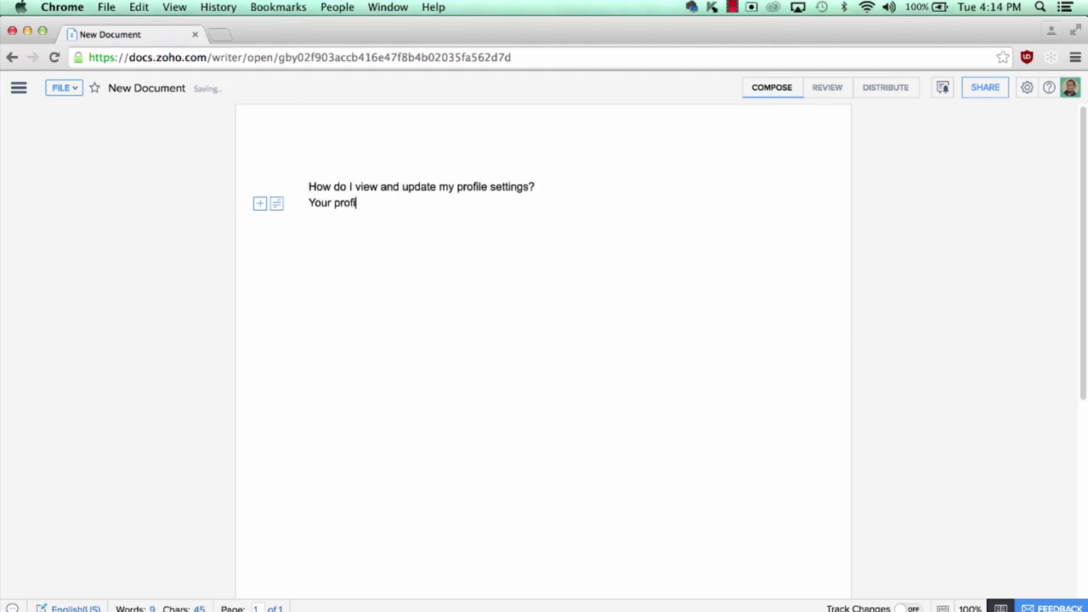
{"action": "type", "text": "le settings-including name, contact information, language, country"}
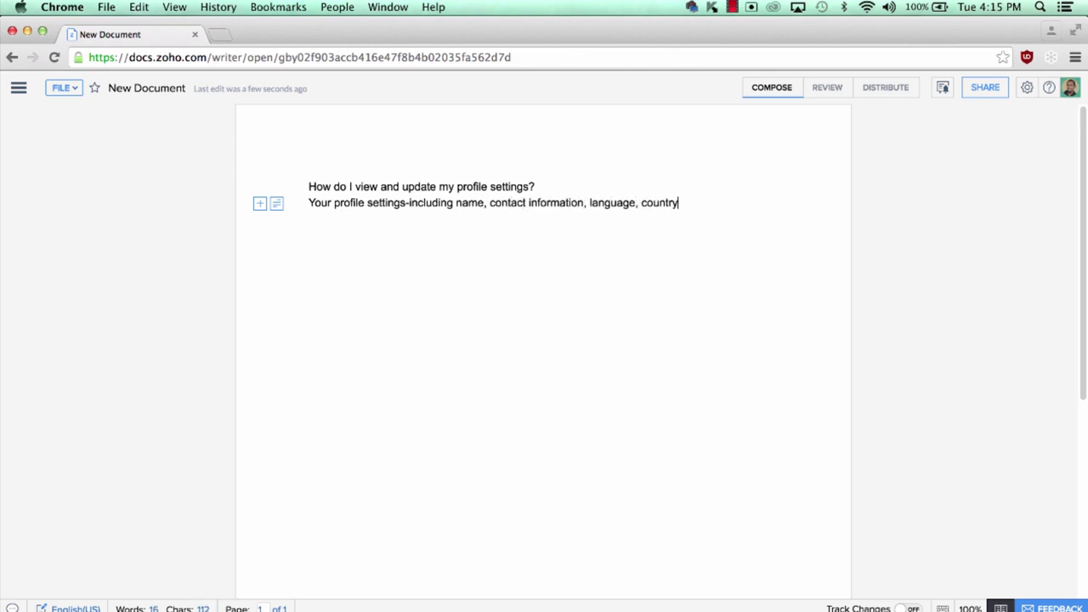
{"action": "type", "text": ", and time zone-apply across all Zoho products. You can "}
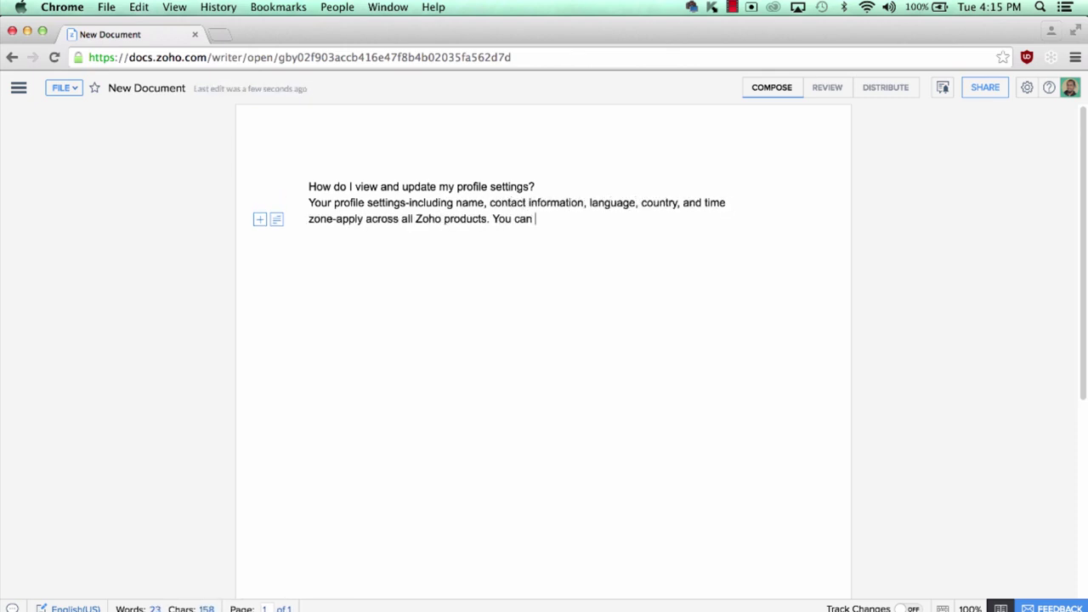
{"action": "type", "text": "access and edit this information at anytime through your accou"}
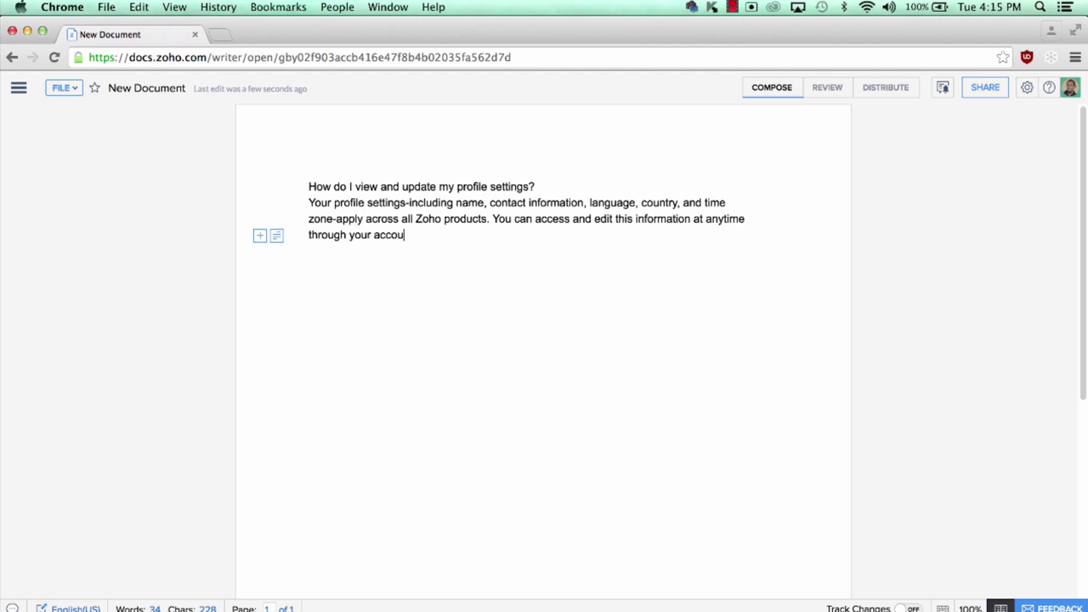
{"action": "type", "text": "nt page."}
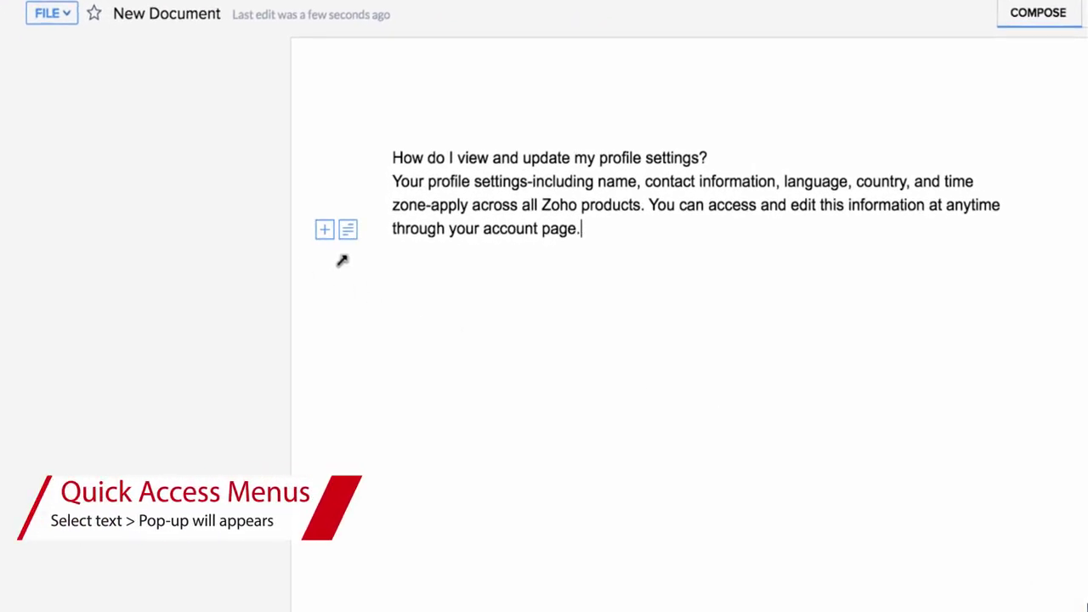
Insert the account settings grid image from My Library below the paragraph
{"action": "left_click", "coordinate": [324, 231]}
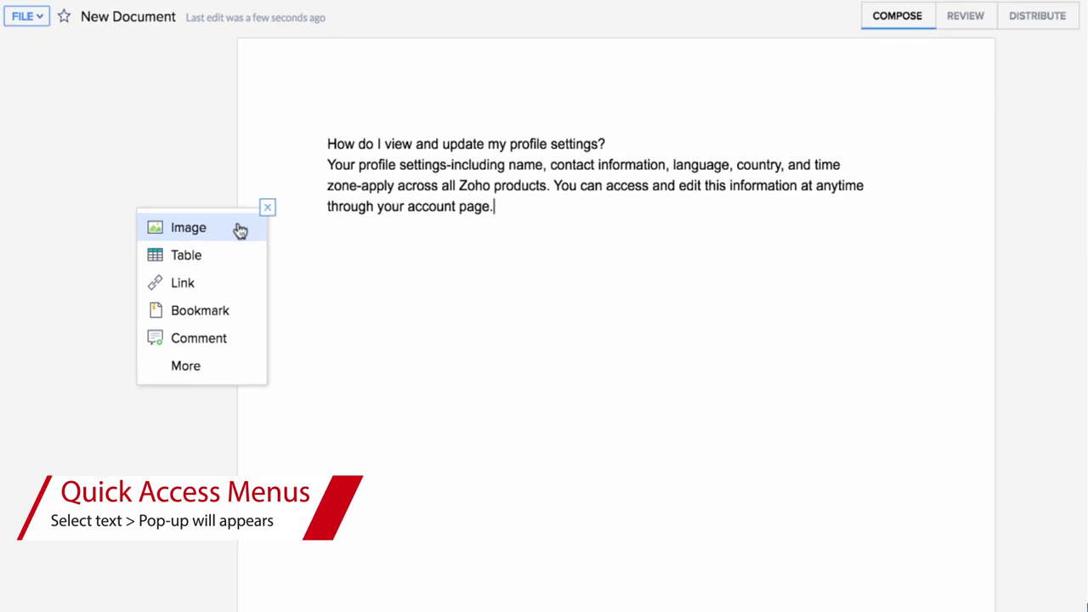
{"action": "left_click", "coordinate": [240, 228]}
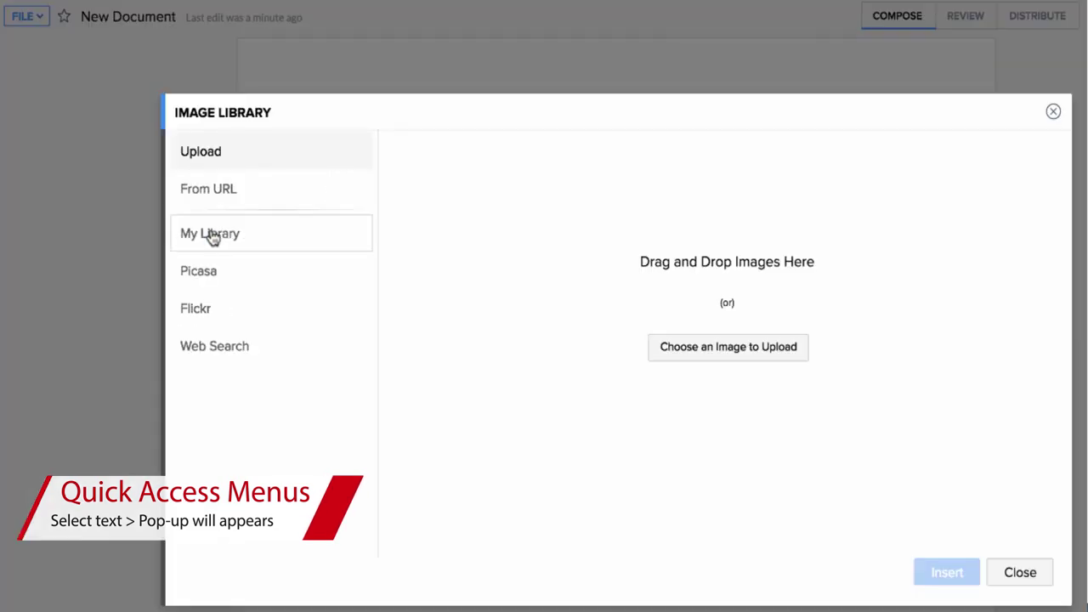
{"action": "left_click", "coordinate": [211, 235]}
{"action": "left_click", "coordinate": [595, 247]}
{"action": "left_click", "coordinate": [880, 553]}
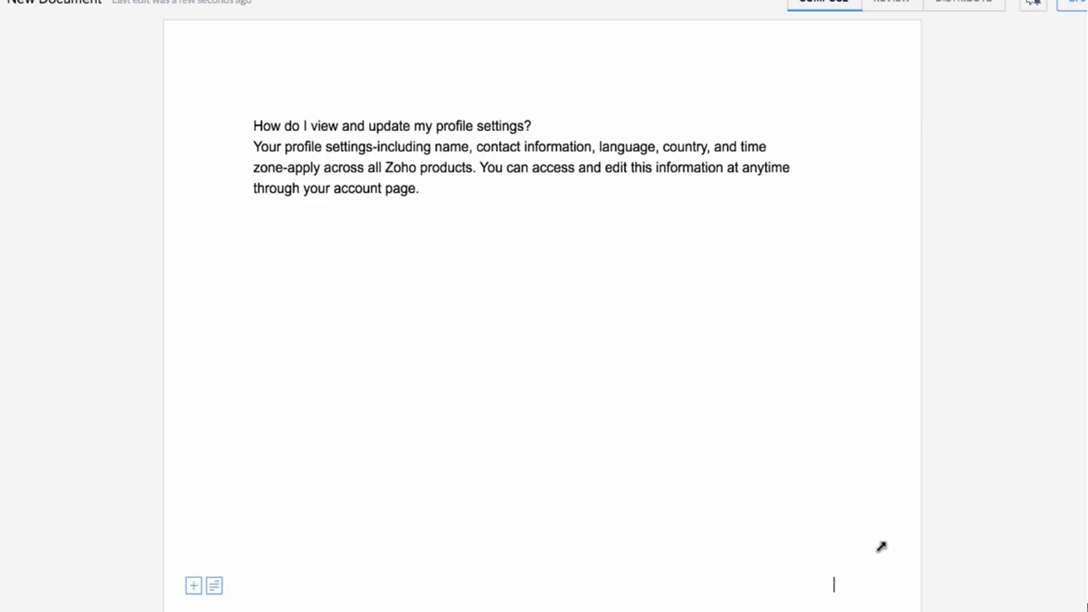
Apply the Heading 1 style to the question on the first line
{"action": "triple_click", "coordinate": [471, 125]}
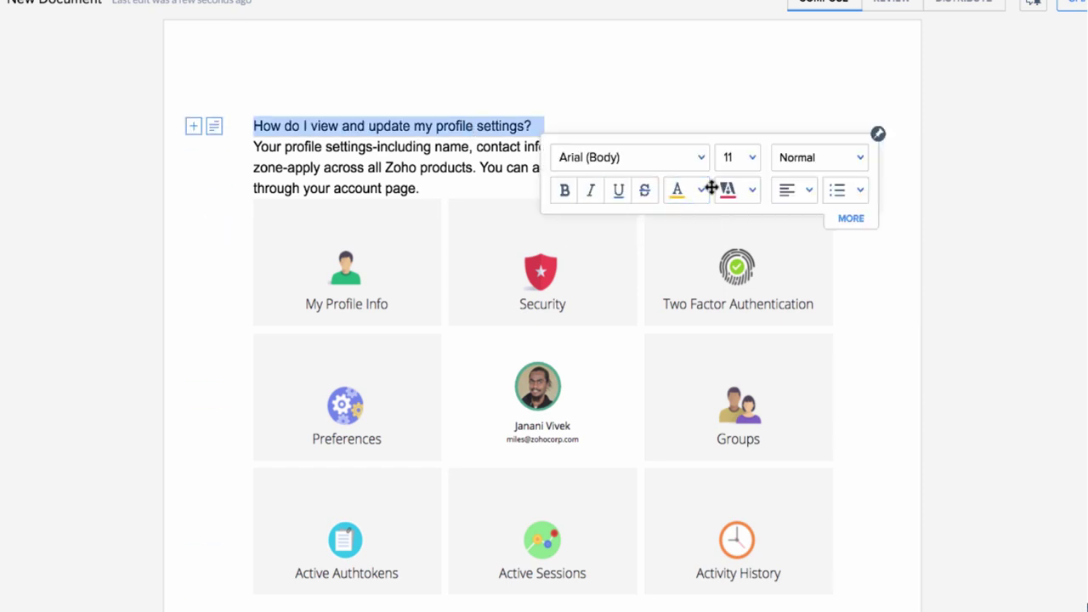
{"action": "left_click", "coordinate": [814, 159]}
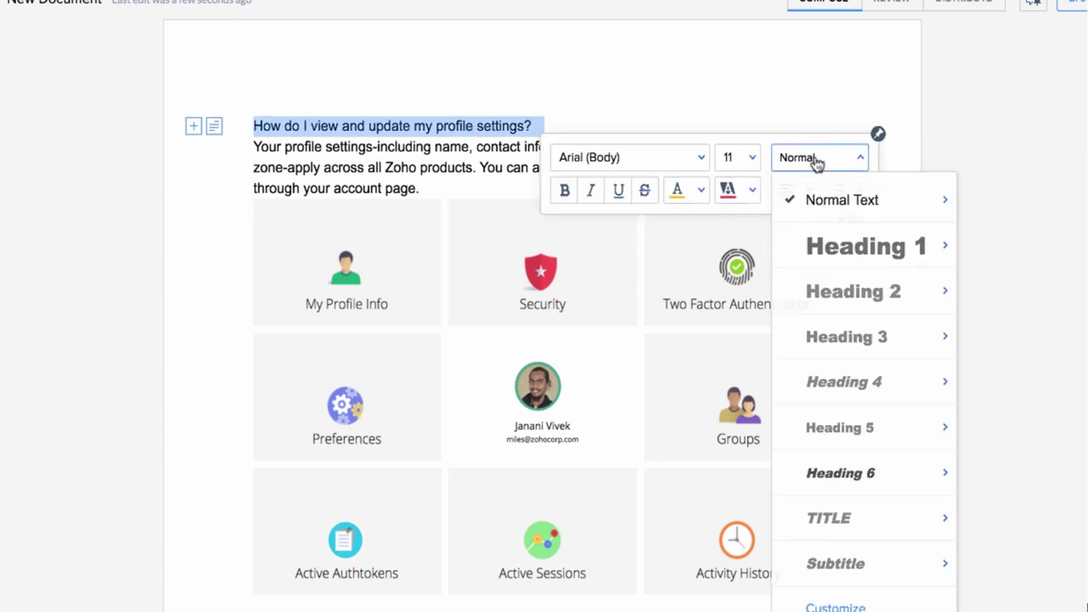
{"action": "left_click", "coordinate": [847, 247]}
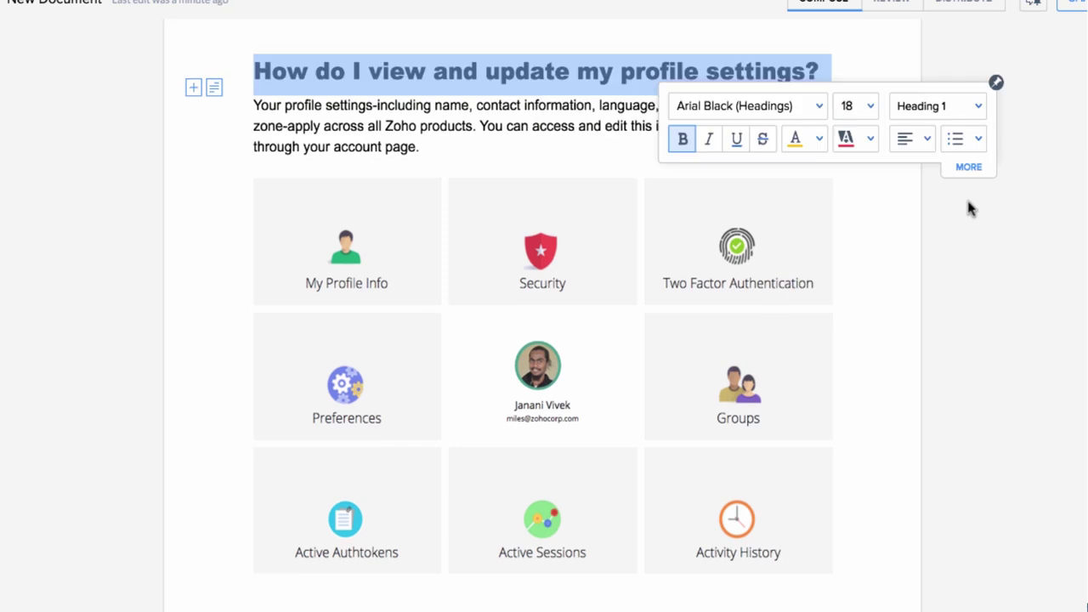
Browse the Sans Serif, Fixed width and Display categories of the web font library for the heading, and close it
{"action": "left_click", "coordinate": [792, 106]}
{"action": "scroll", "coordinate": [820, 281], "scroll_direction": "down", "scroll_amount": 3}
{"action": "scroll", "coordinate": [827, 301], "scroll_direction": "down", "scroll_amount": 2}
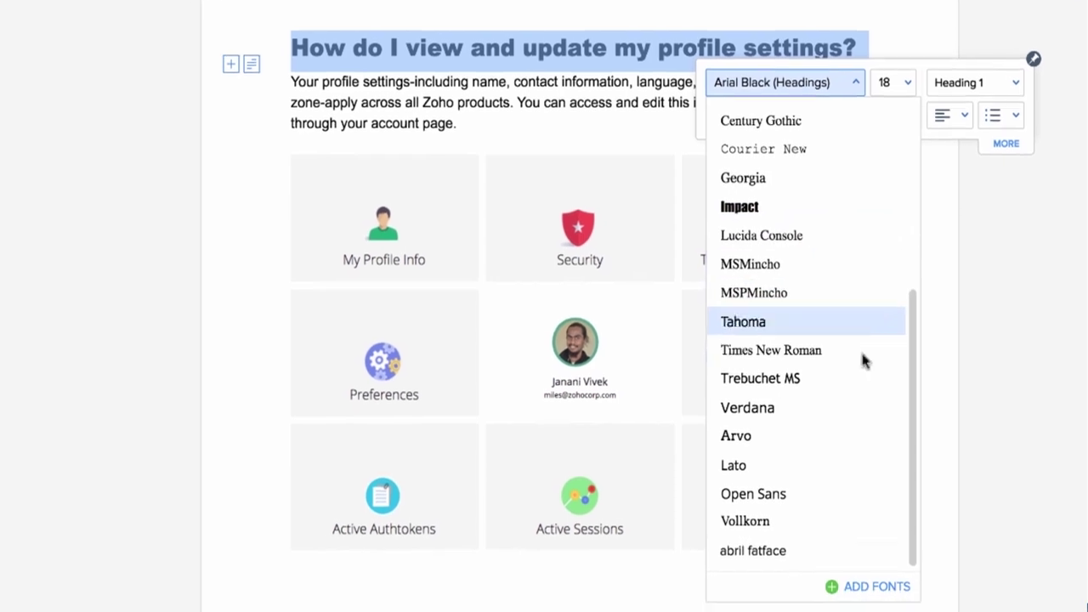
{"action": "left_click", "coordinate": [839, 608]}
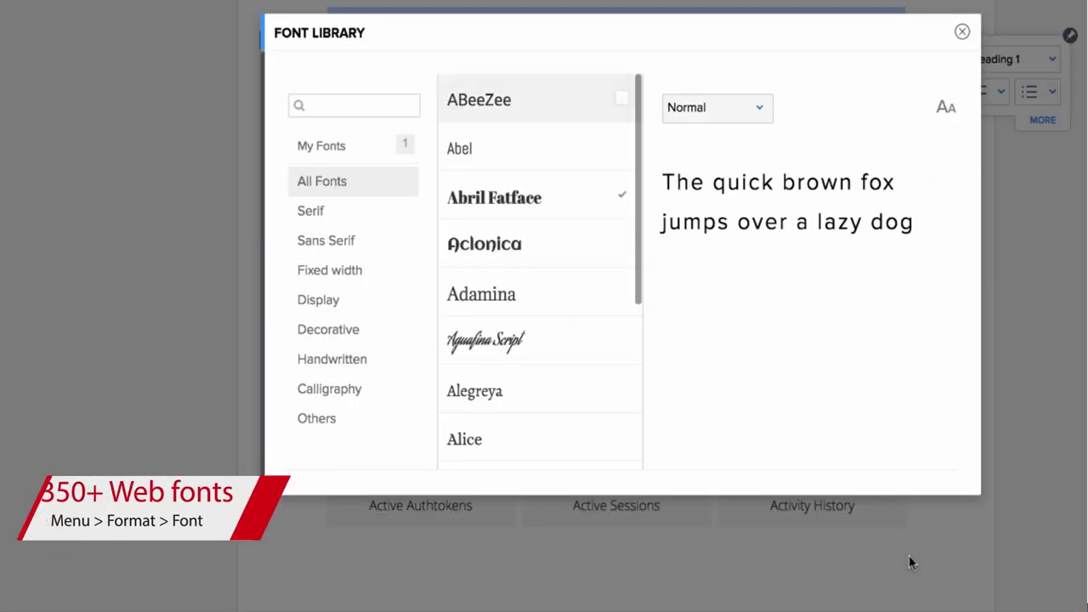
{"action": "left_click", "coordinate": [336, 241]}
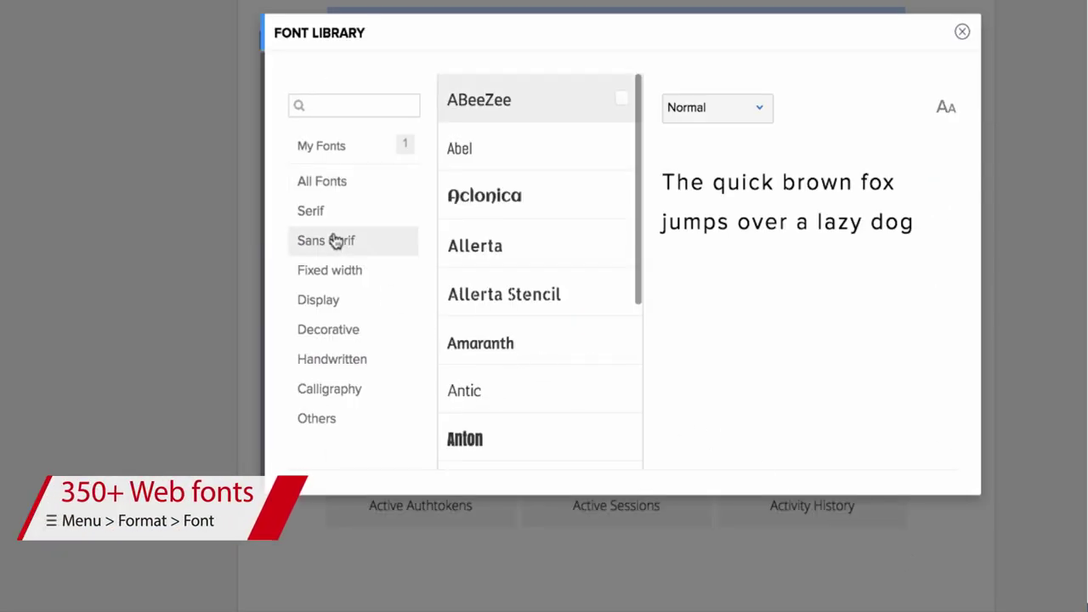
{"action": "left_click", "coordinate": [330, 269]}
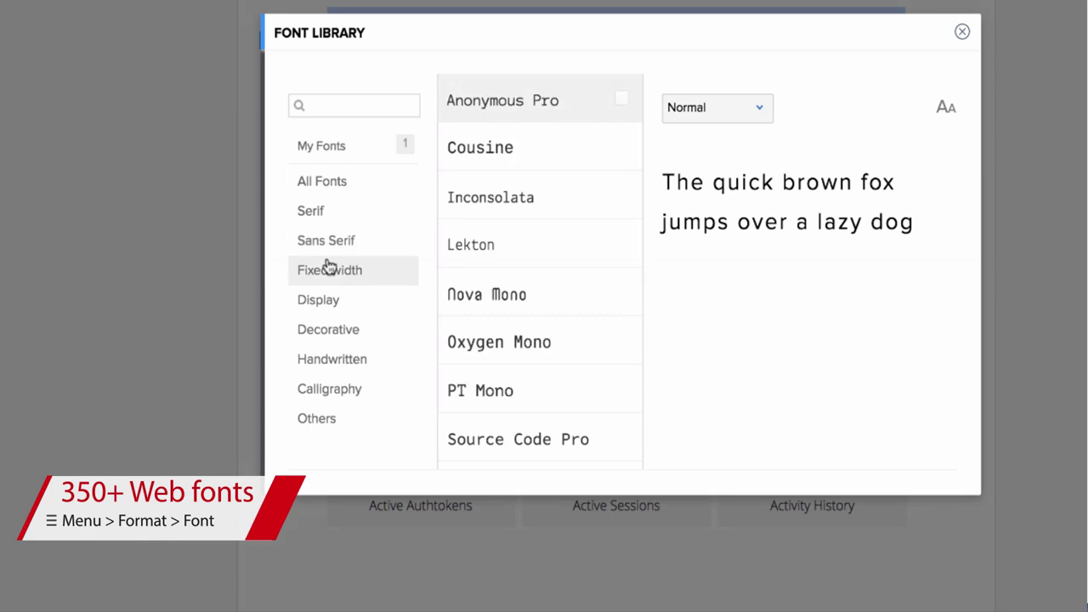
{"action": "left_click", "coordinate": [328, 304]}
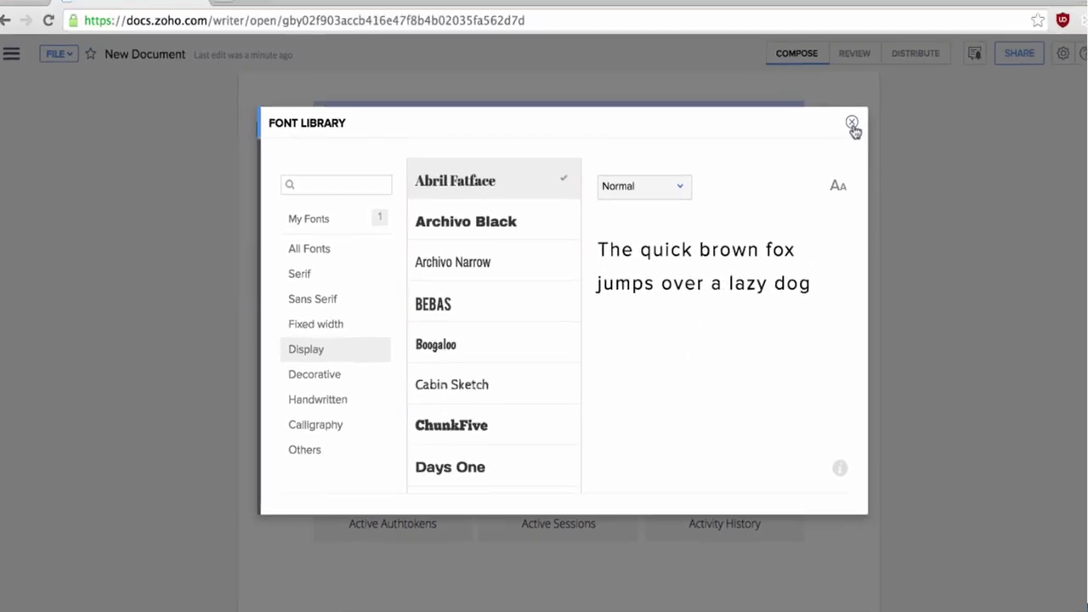
{"action": "left_click", "coordinate": [851, 124]}
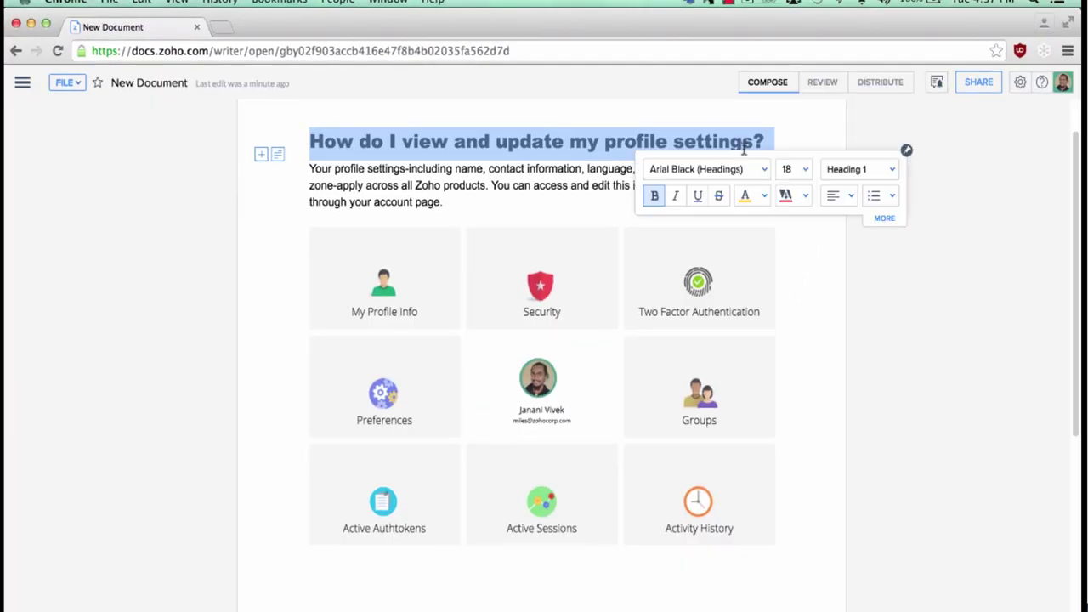
Preview the built-in Centered document design, apply it to the document, and deselect the heading
{"action": "left_click", "coordinate": [884, 218]}
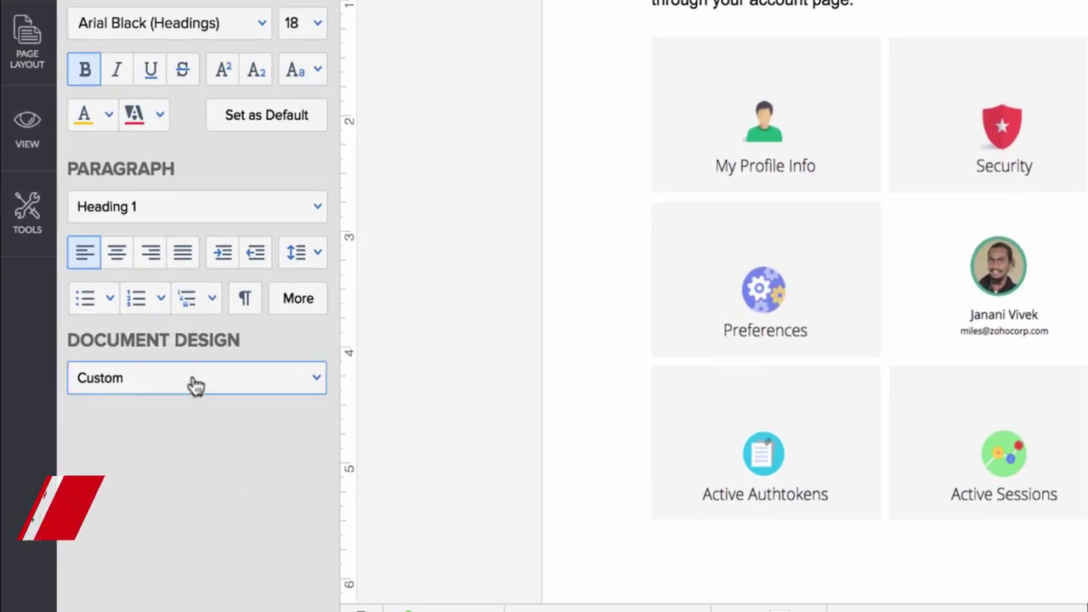
{"action": "left_click", "coordinate": [162, 425]}
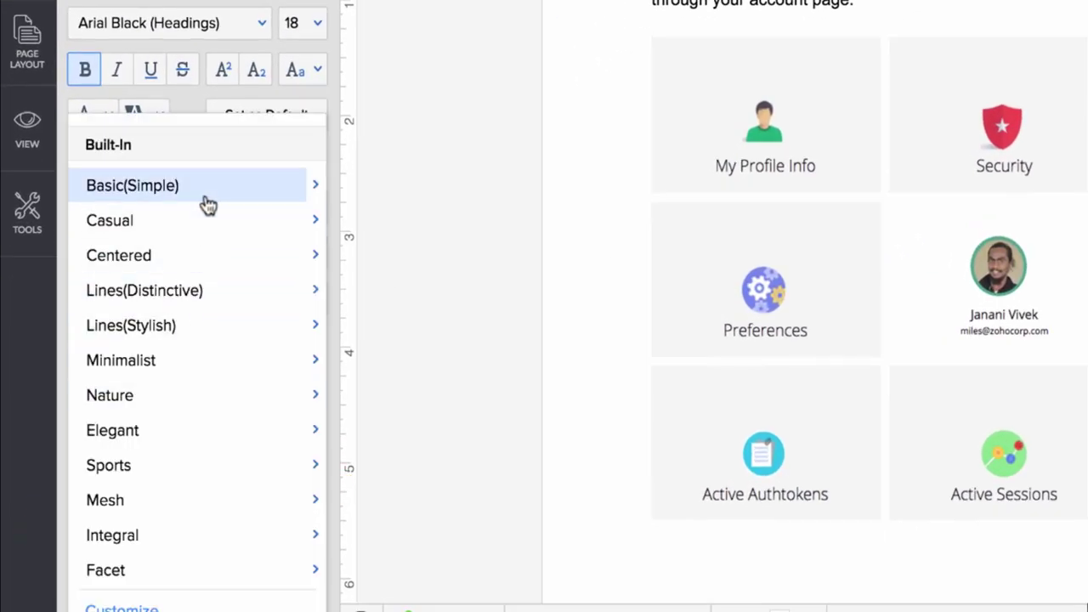
{"action": "mouse_move", "coordinate": [200, 334]}
{"action": "mouse_move", "coordinate": [189, 260]}
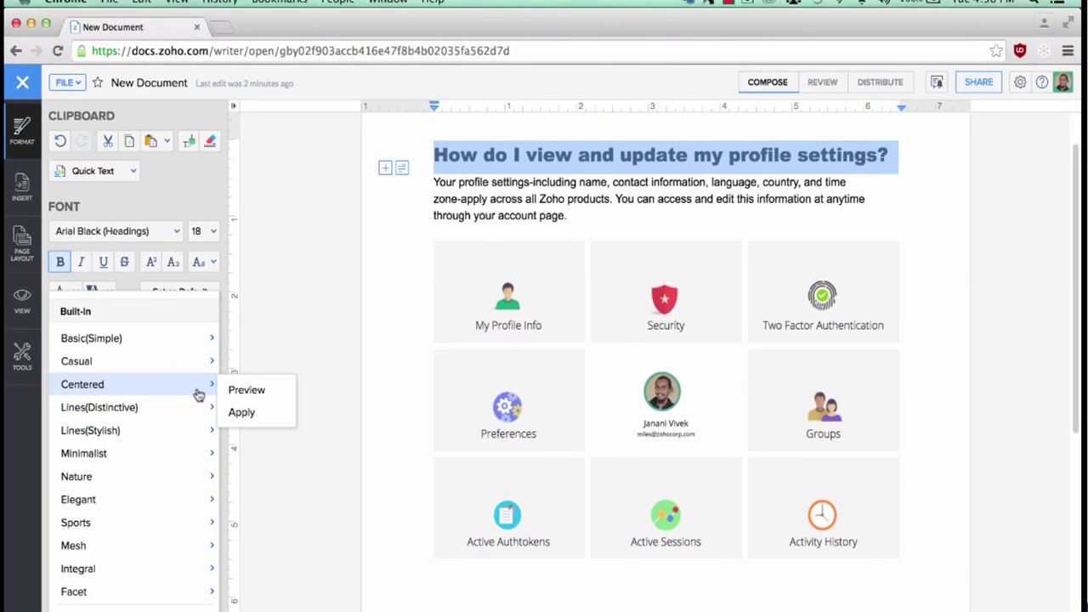
{"action": "left_click", "coordinate": [245, 390]}
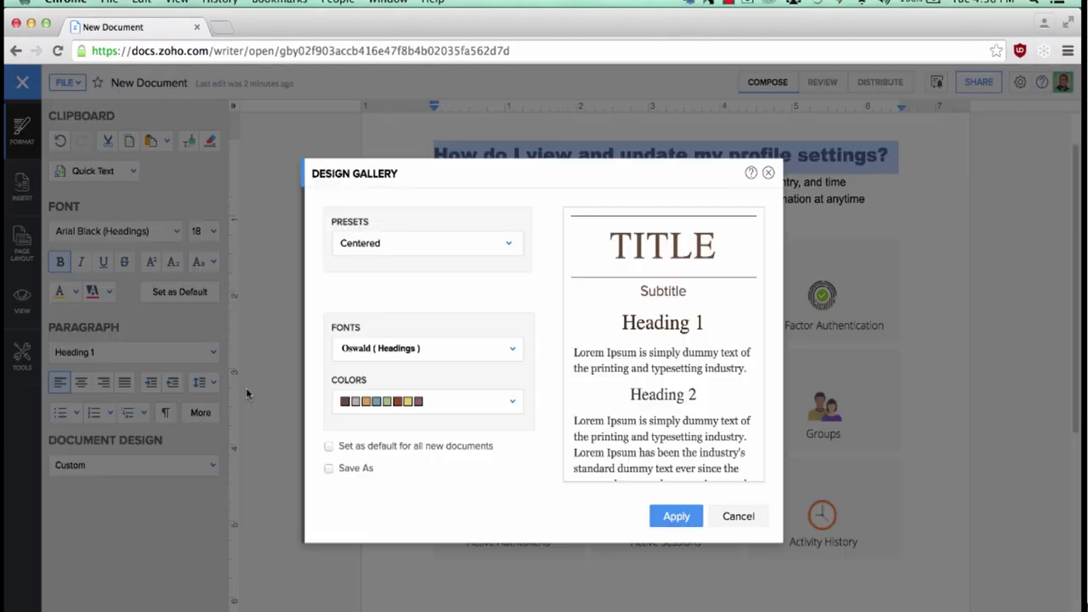
{"action": "left_click", "coordinate": [676, 516]}
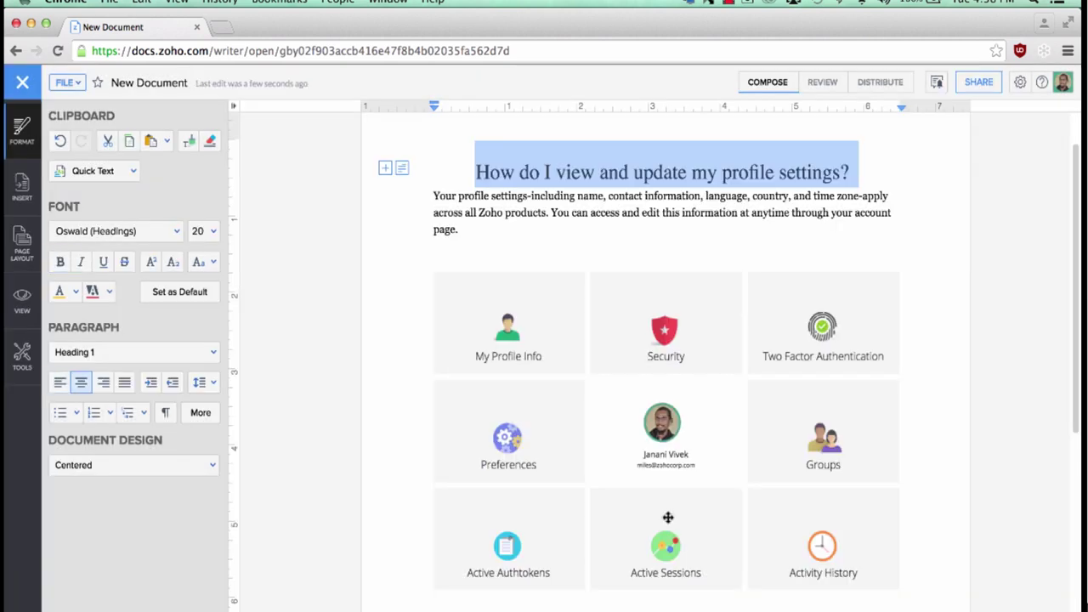
{"action": "left_click", "coordinate": [966, 459]}
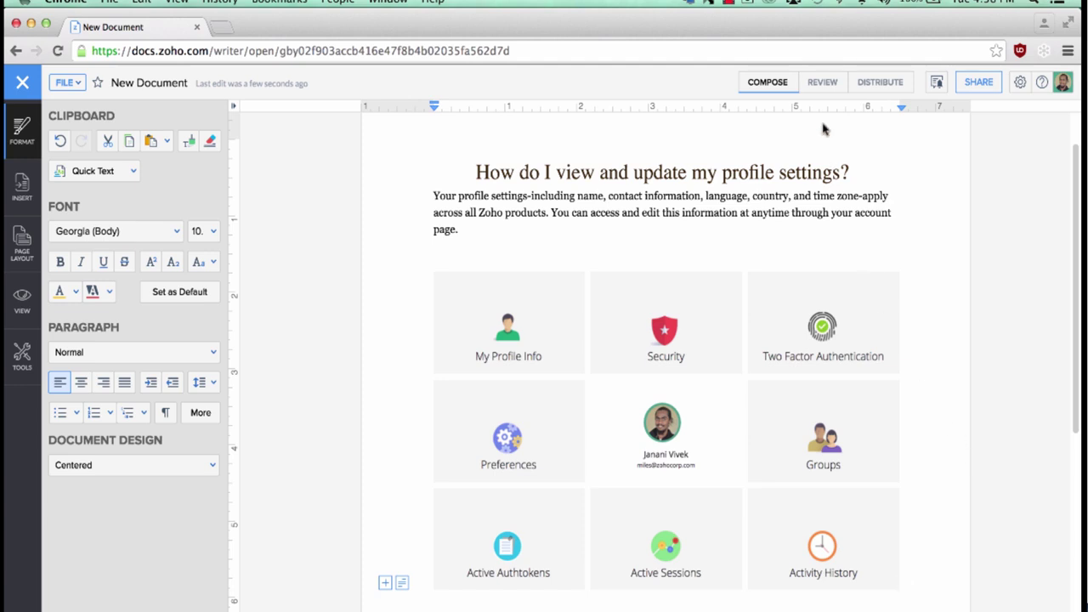
Switch to Review mode, look at the spell-check options and comments, and show the list of tracked changes
{"action": "left_click", "coordinate": [819, 85]}
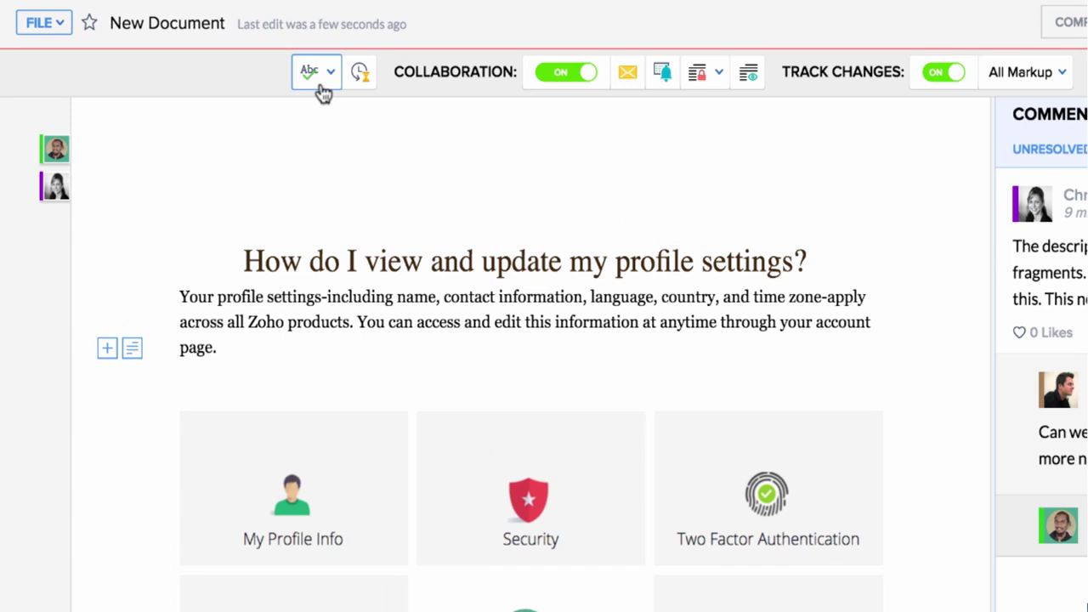
{"action": "left_click", "coordinate": [318, 85]}
{"action": "left_click", "coordinate": [323, 82]}
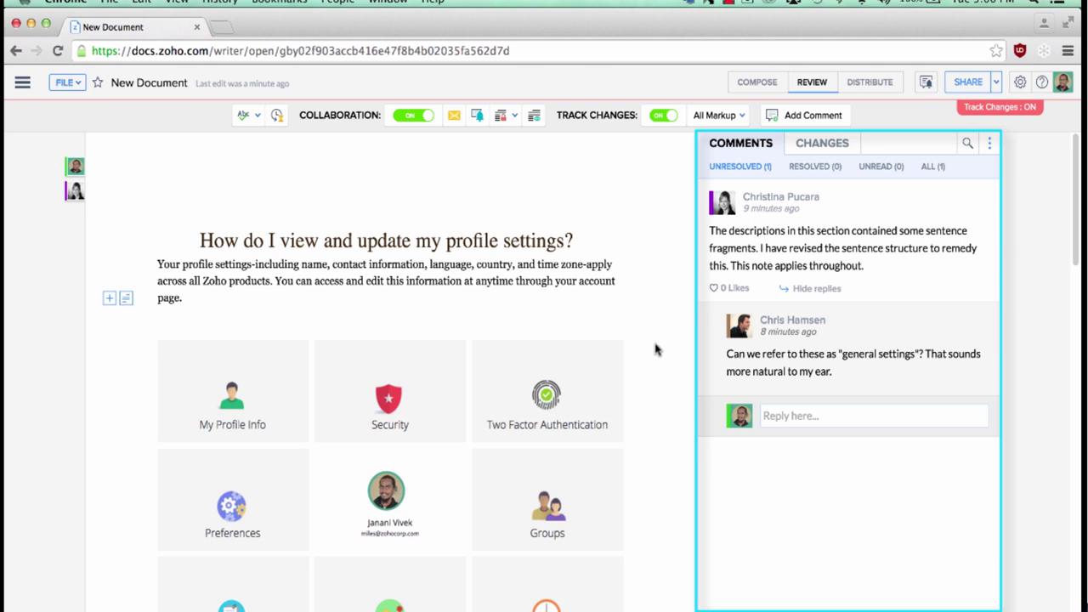
{"action": "mouse_move", "coordinate": [811, 328]}
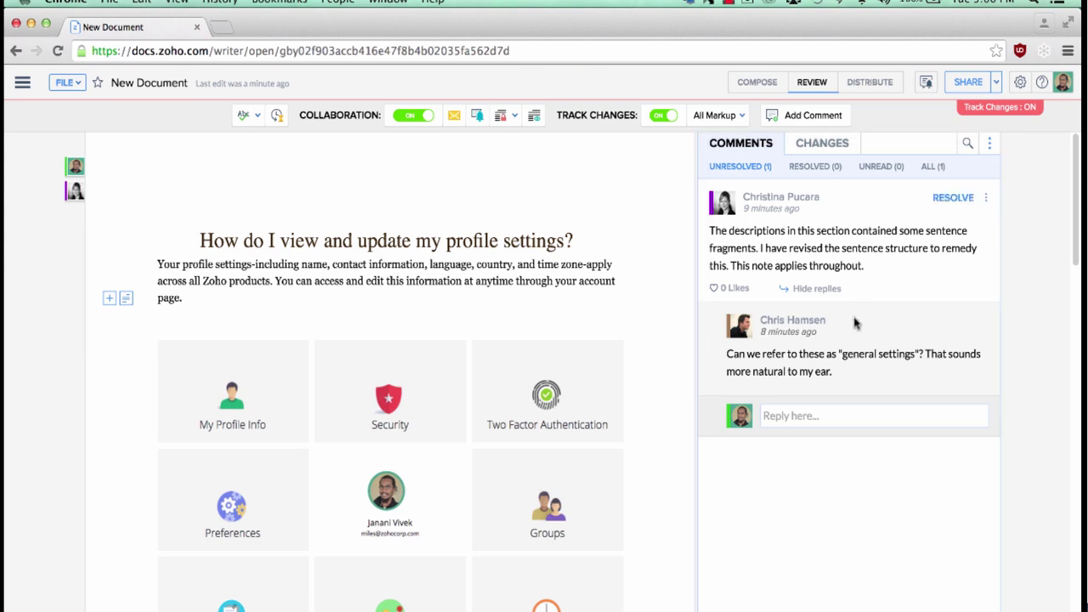
{"action": "left_click", "coordinate": [828, 141]}
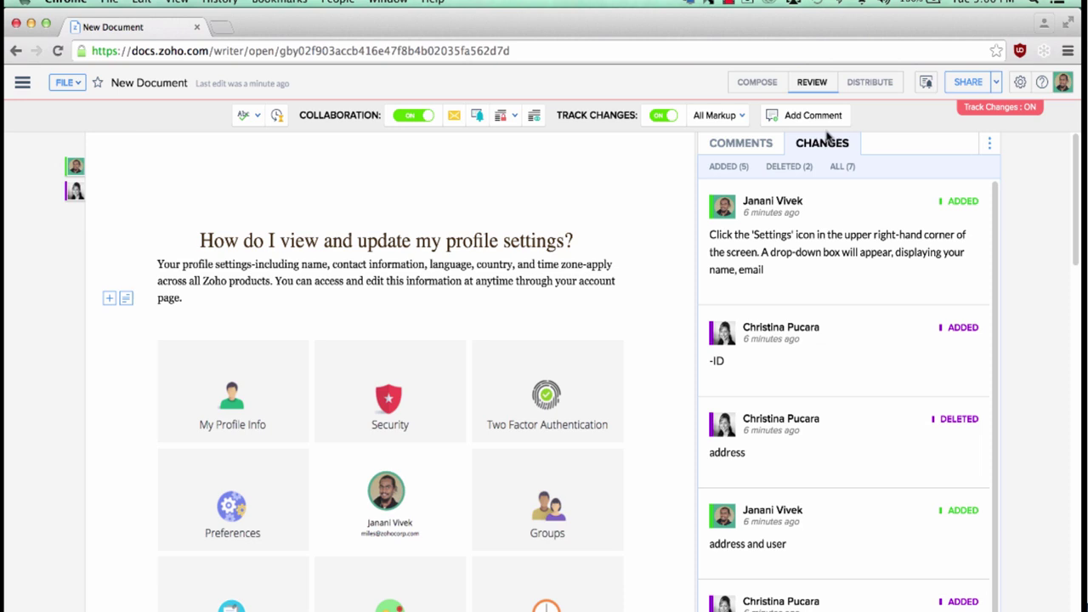
Look through the tracked changes, return to the comments, and locate the passage in the document that the unresolved comment refers to
{"action": "mouse_move", "coordinate": [843, 323]}
{"action": "scroll", "coordinate": [842, 323], "scroll_direction": "down", "scroll_amount": 3}
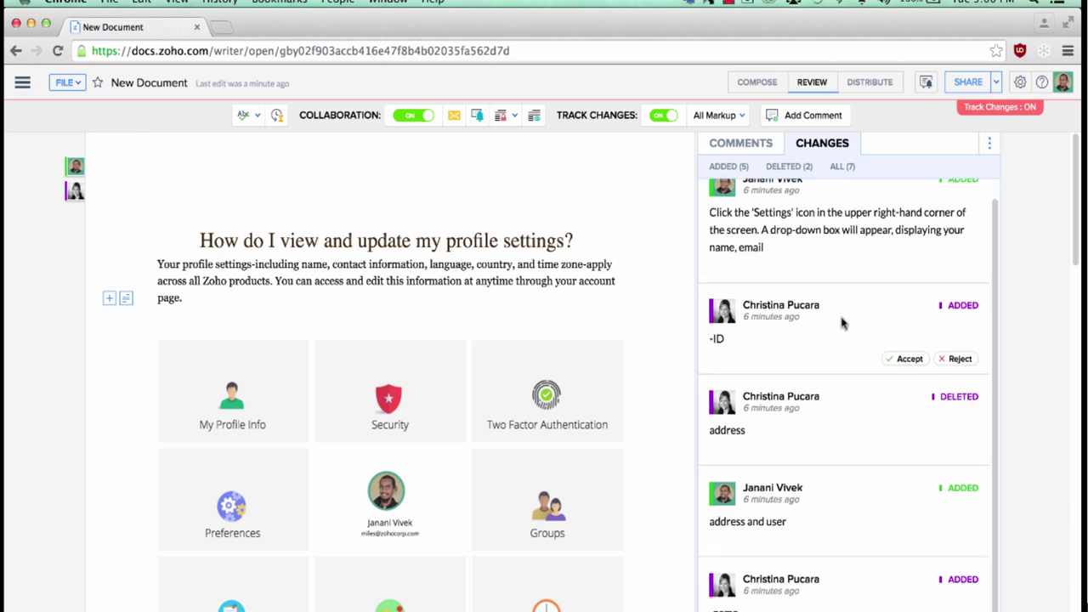
{"action": "left_click", "coordinate": [751, 146]}
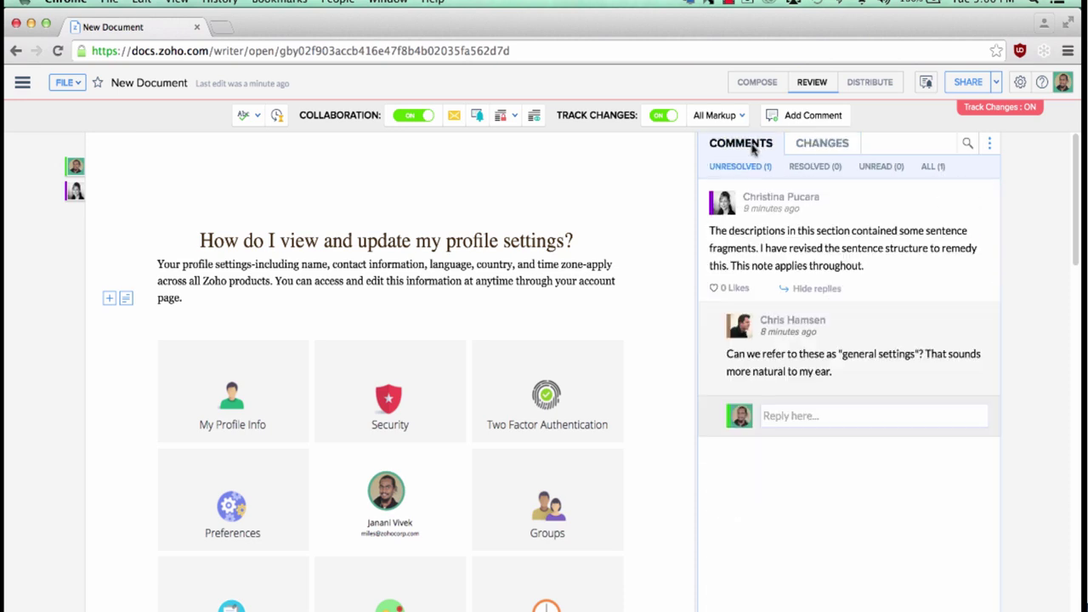
{"action": "left_click", "coordinate": [884, 322]}
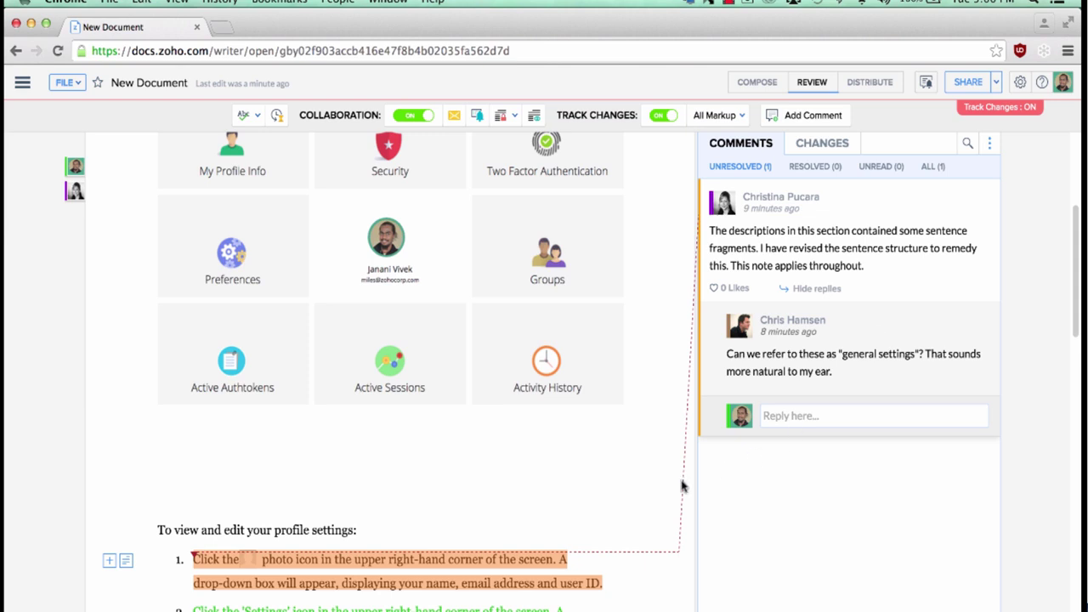
{"action": "scroll", "coordinate": [615, 507], "scroll_direction": "down", "scroll_amount": 3}
{"action": "scroll", "coordinate": [612, 404], "scroll_direction": "up", "scroll_amount": 7}
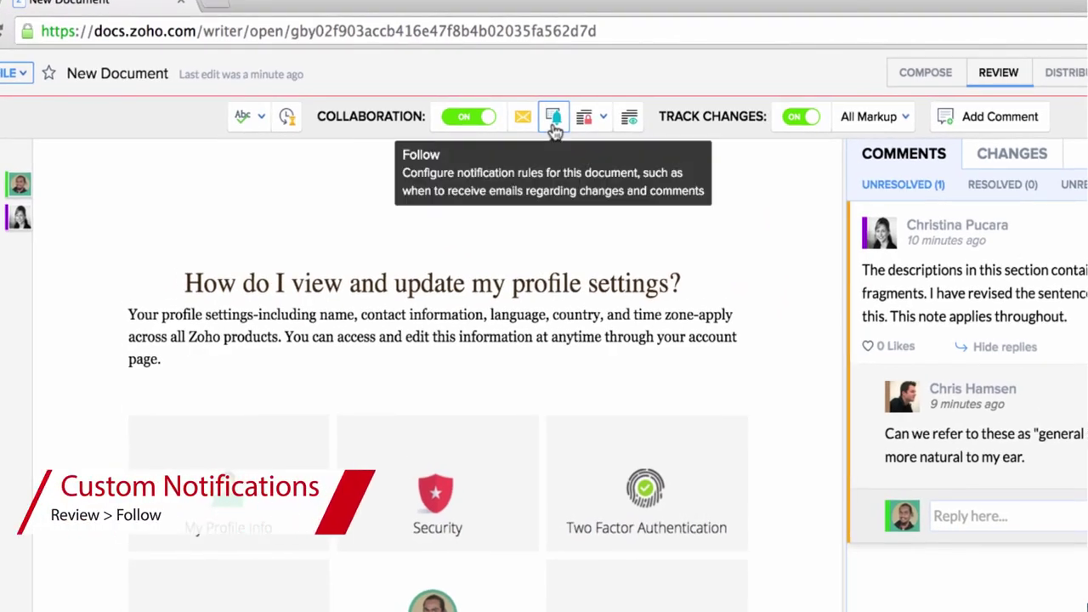
Configure the document's follow settings to notify of all changes made to the document
{"action": "left_click", "coordinate": [553, 123]}
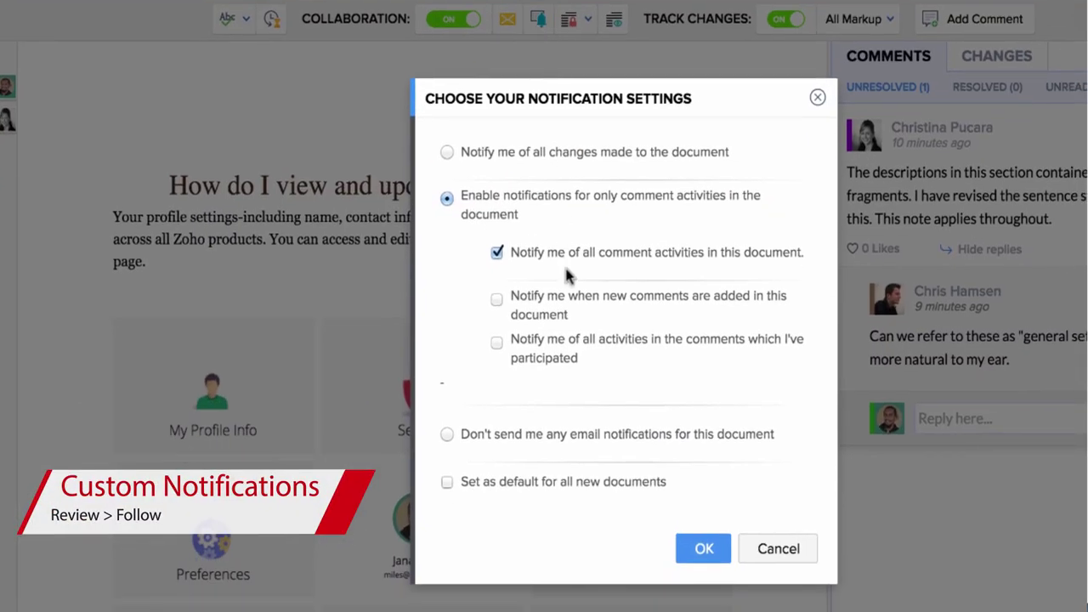
{"action": "left_click", "coordinate": [498, 300]}
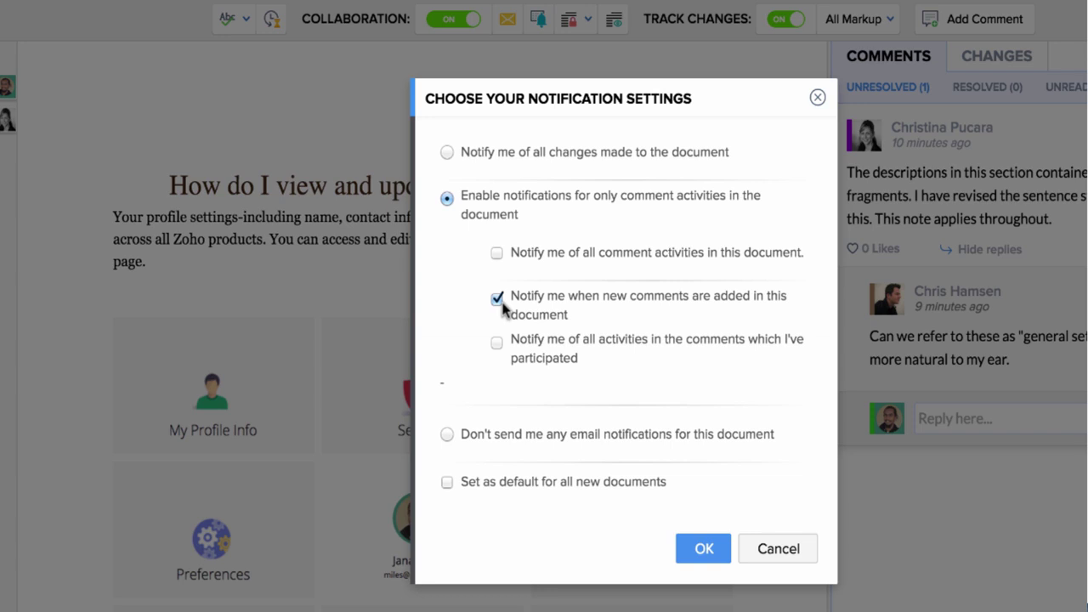
{"action": "left_click", "coordinate": [447, 152]}
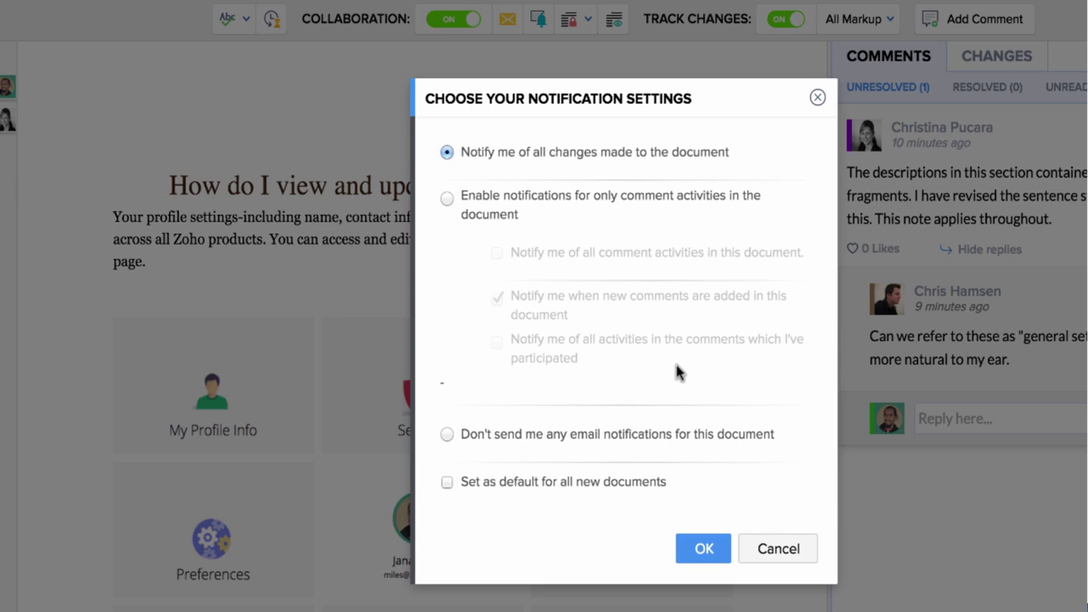
{"action": "left_click", "coordinate": [703, 548]}
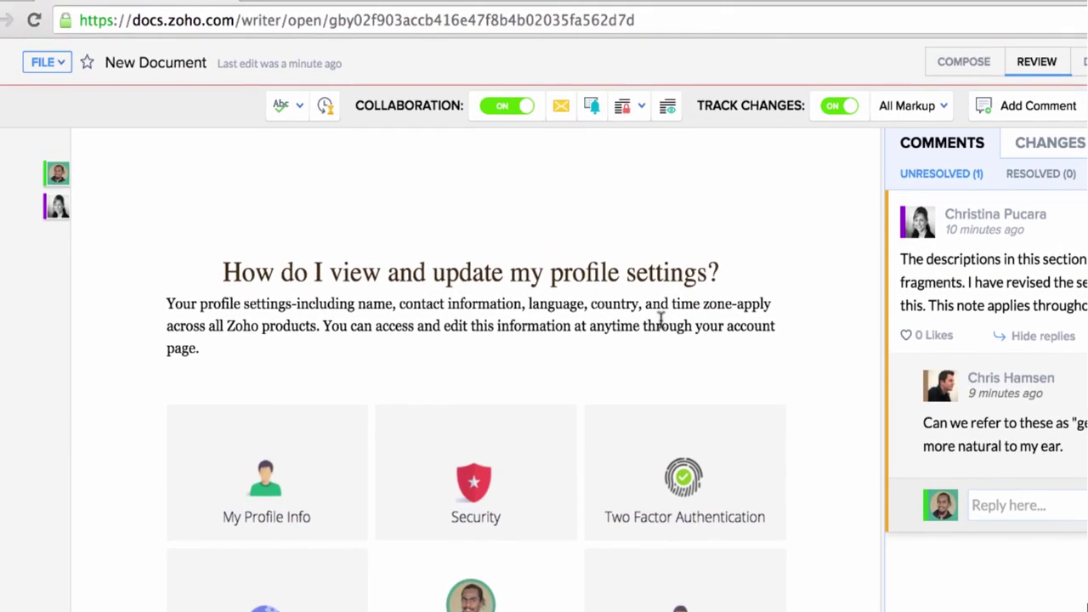
Lock the introductory paragraph below the heading against editing
{"action": "triple_click", "coordinate": [607, 230]}
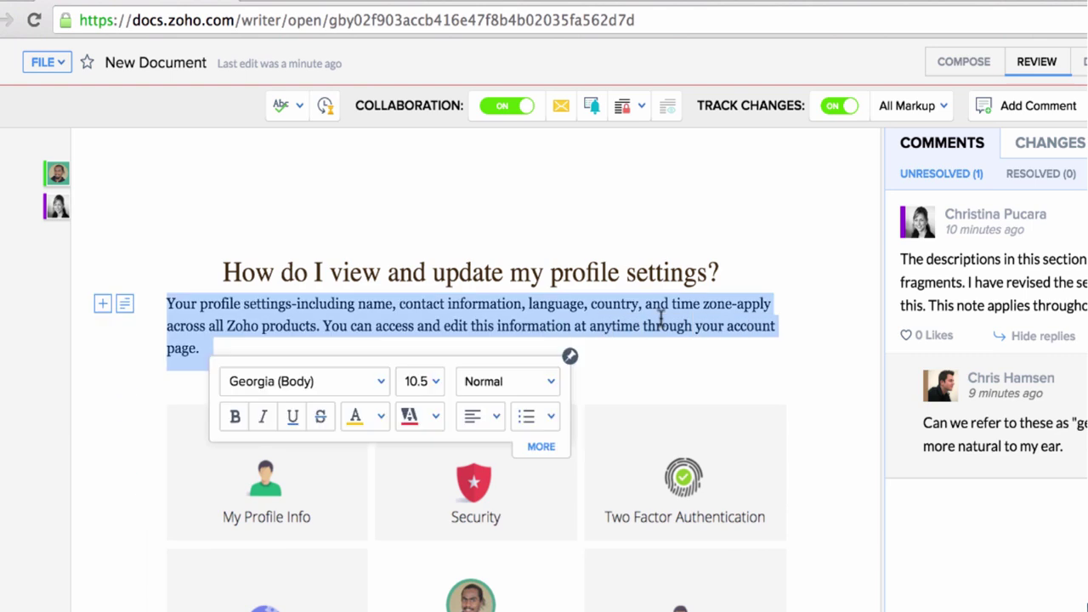
{"action": "left_click", "coordinate": [630, 110]}
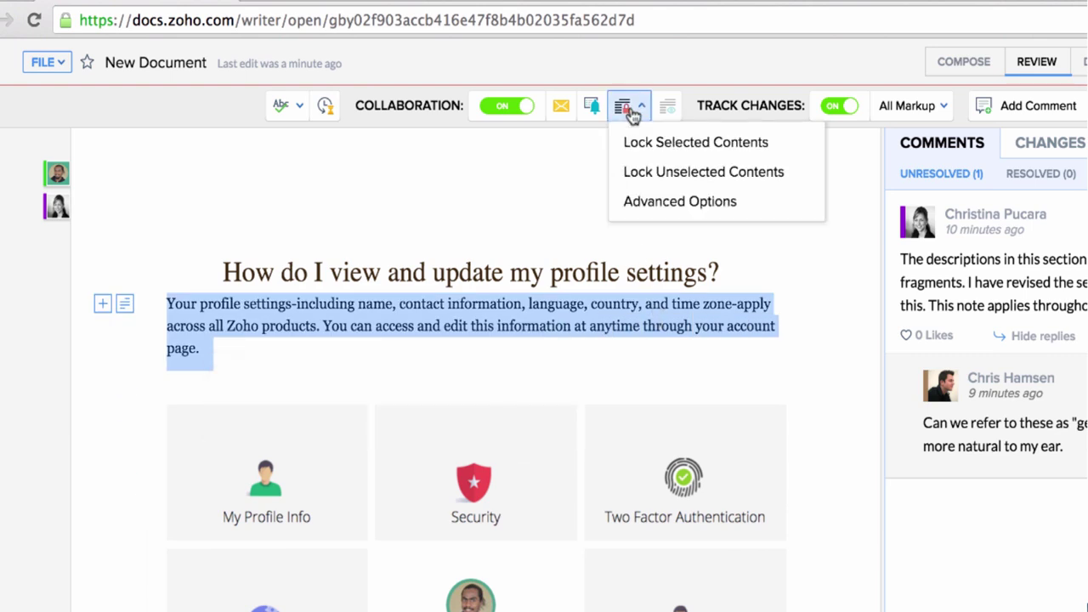
{"action": "left_click", "coordinate": [725, 142]}
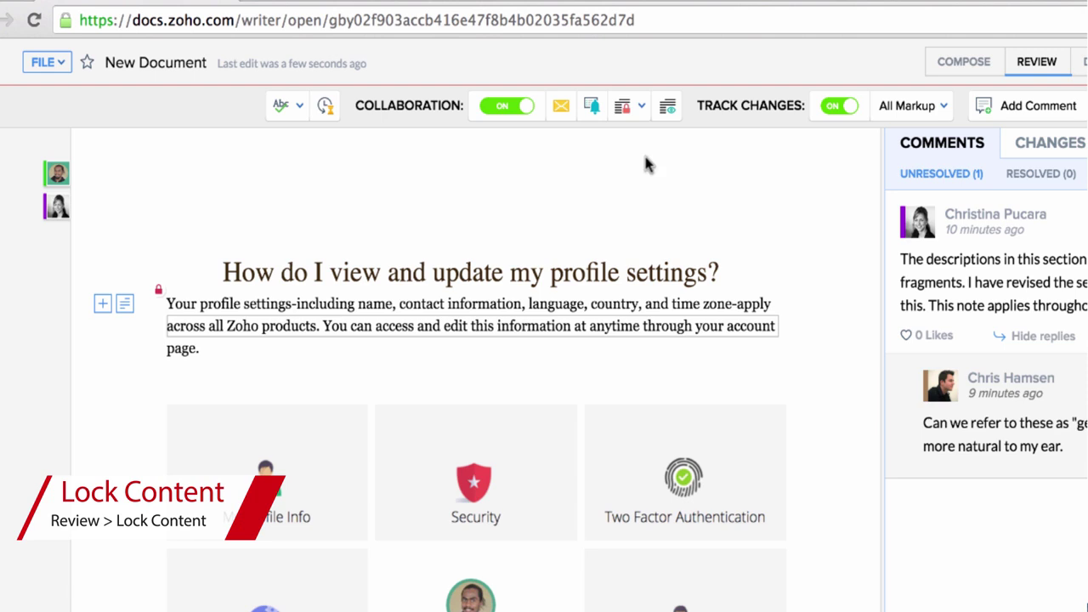
Lock the introductory paragraph through the advanced lock options while allowing one chosen collaborator to edit it
{"action": "left_click", "coordinate": [626, 110]}
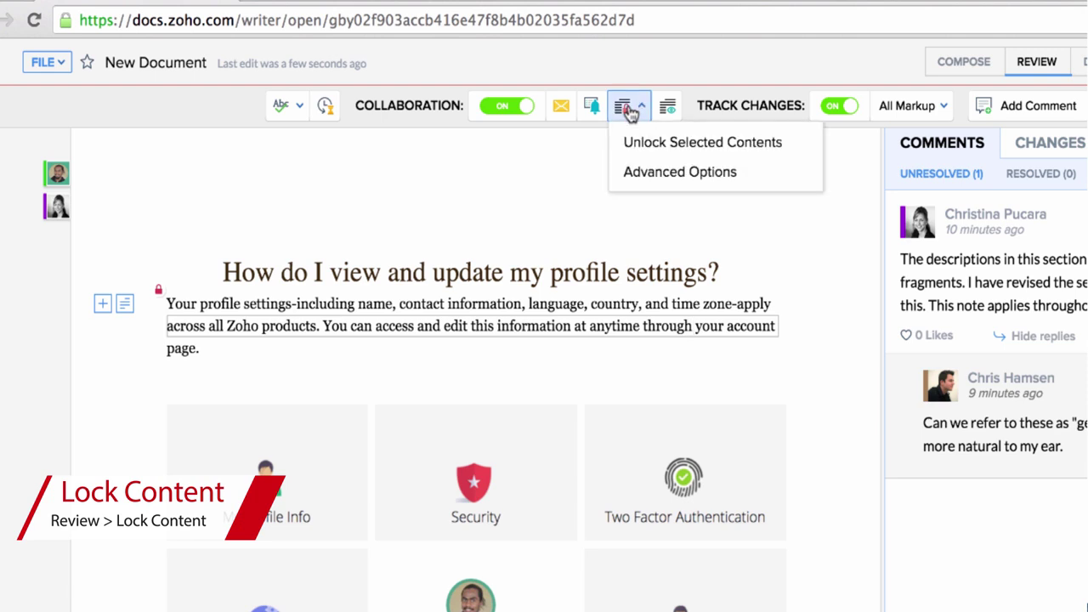
{"action": "left_click", "coordinate": [645, 172]}
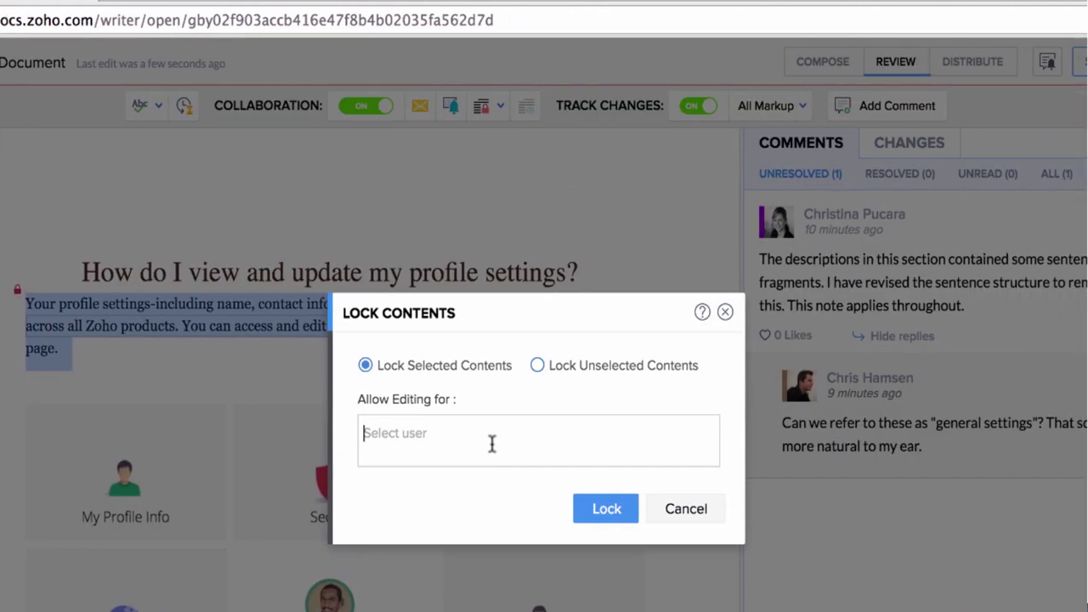
{"action": "type", "text": "esl"}
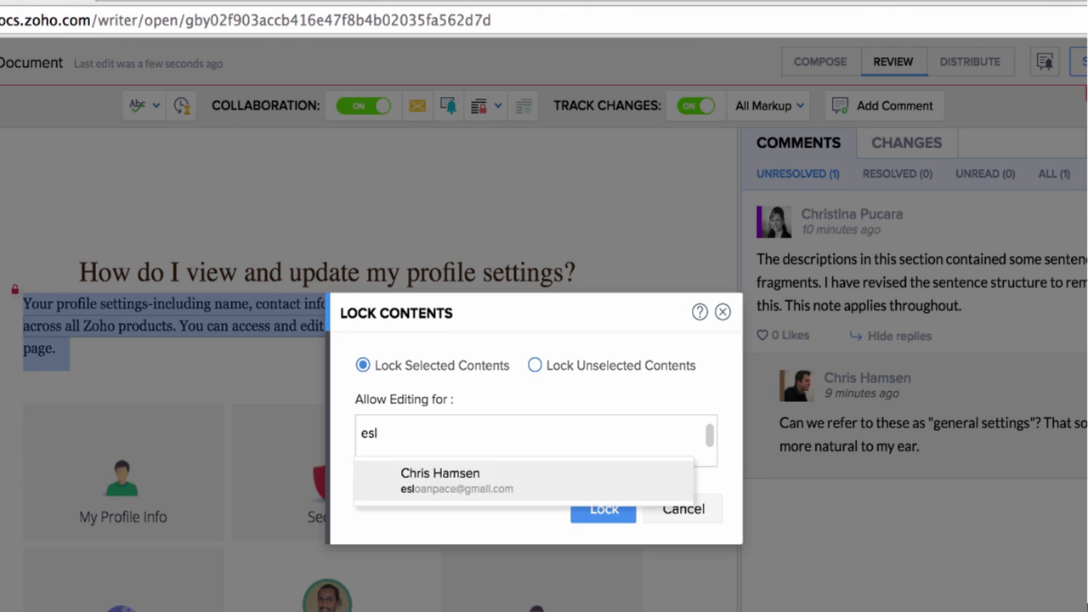
{"action": "key", "text": "Return"}
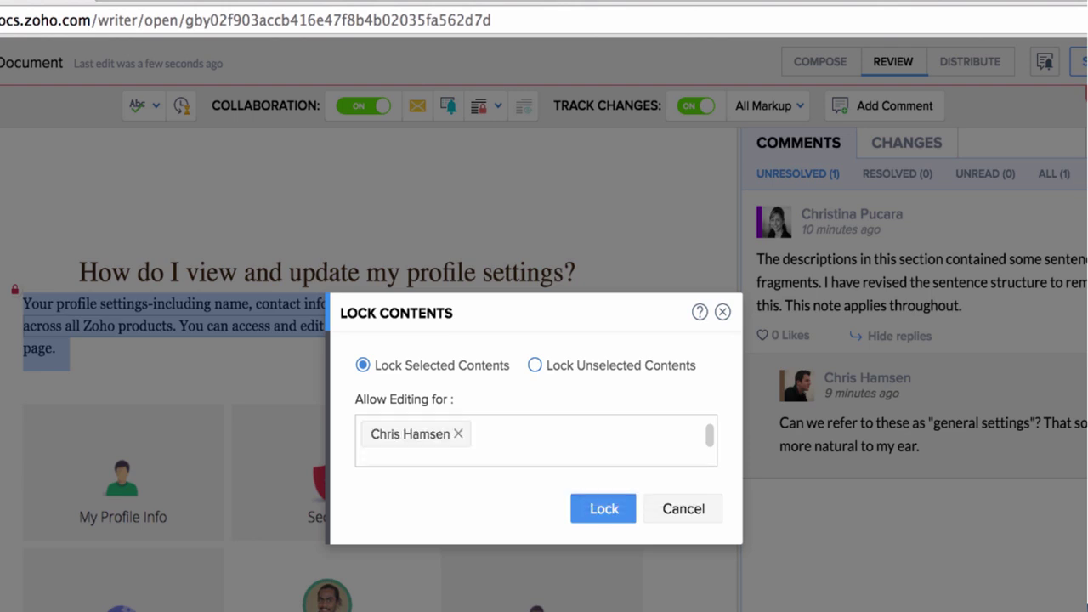
{"action": "left_click", "coordinate": [600, 510]}
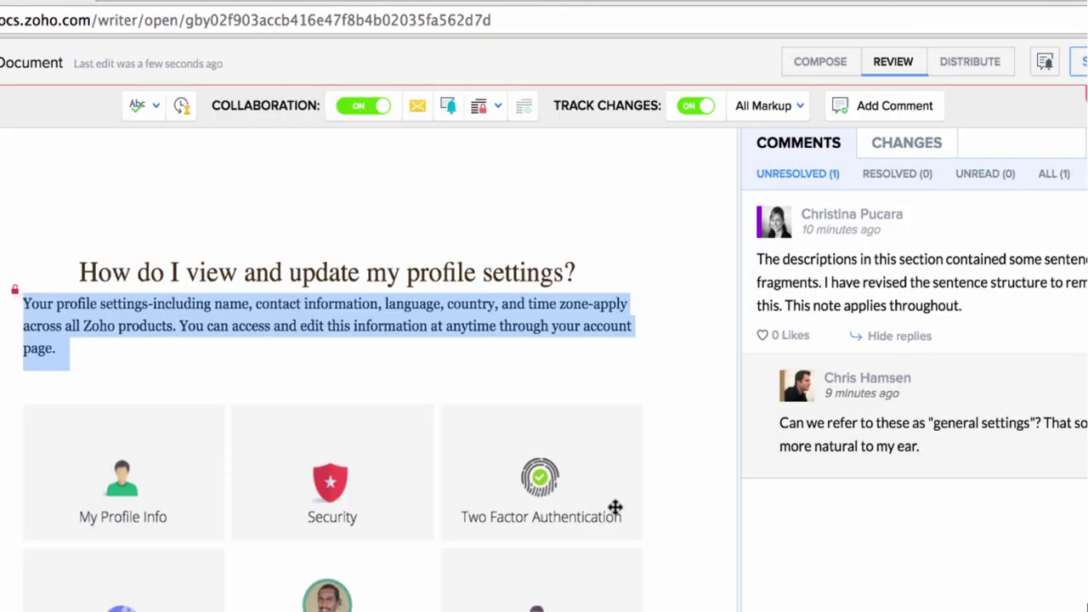
Deselect the paragraph and like the comment about sentence fragments
{"action": "left_click", "coordinate": [668, 515]}
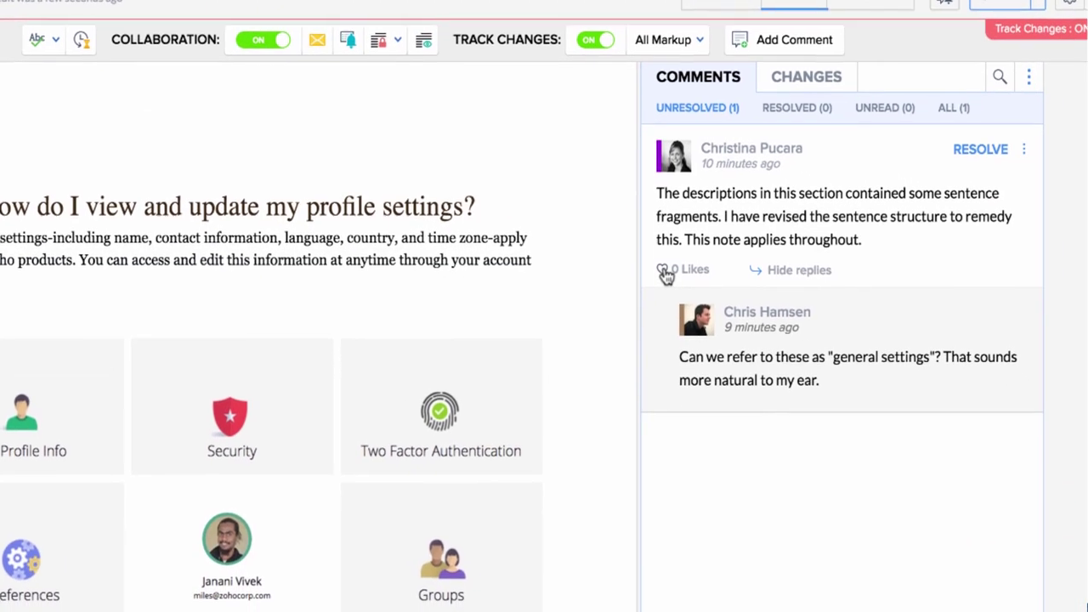
{"action": "left_click", "coordinate": [762, 335]}
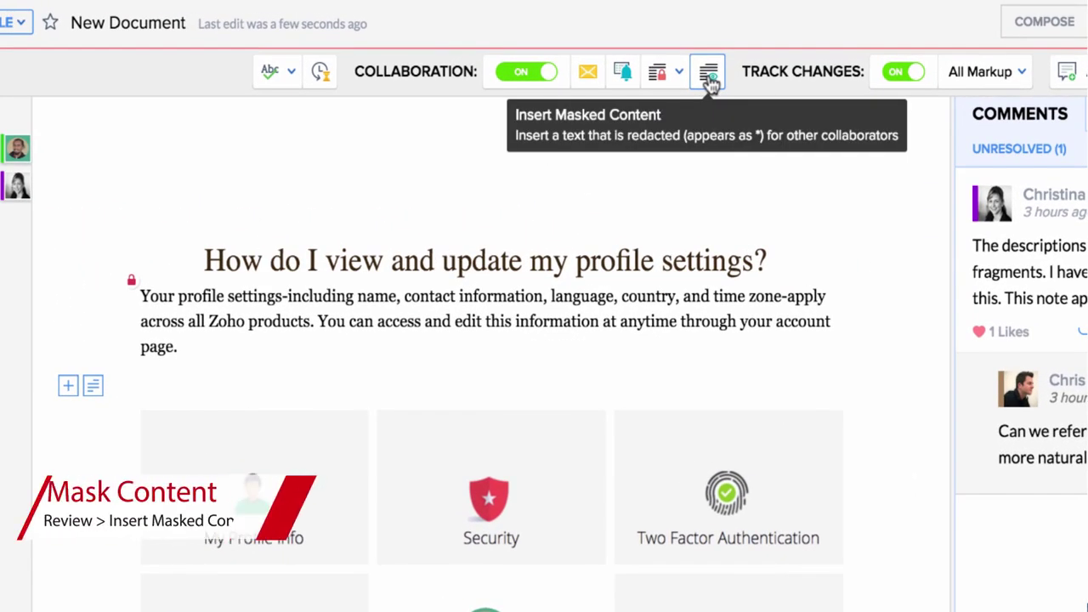
Insert masked content reading "Confidential data" on the line below the introductory paragraph
{"action": "left_click", "coordinate": [709, 79]}
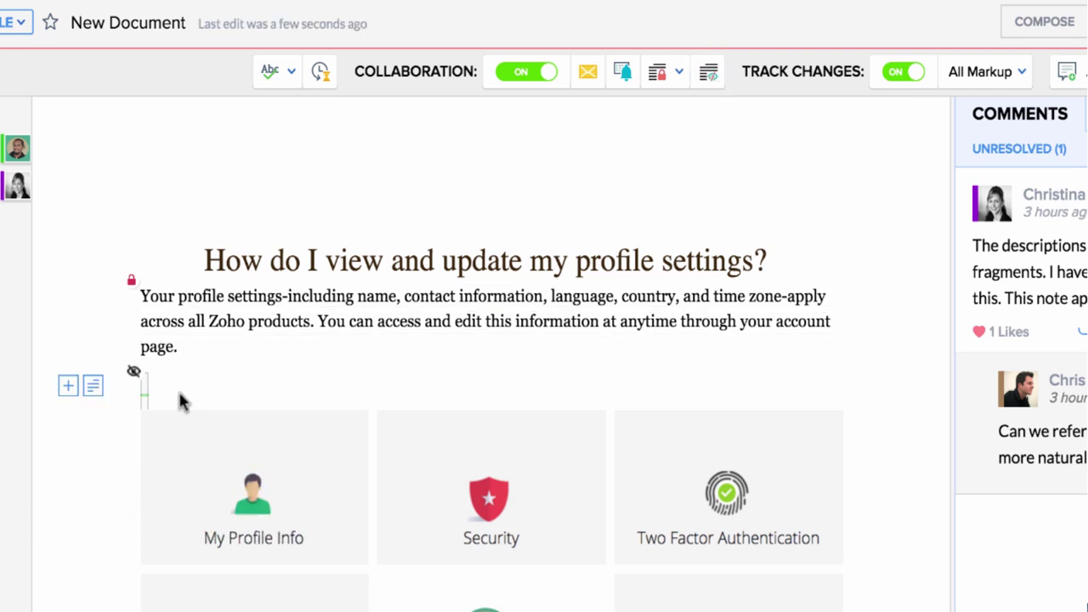
{"action": "type", "text": "Confi"}
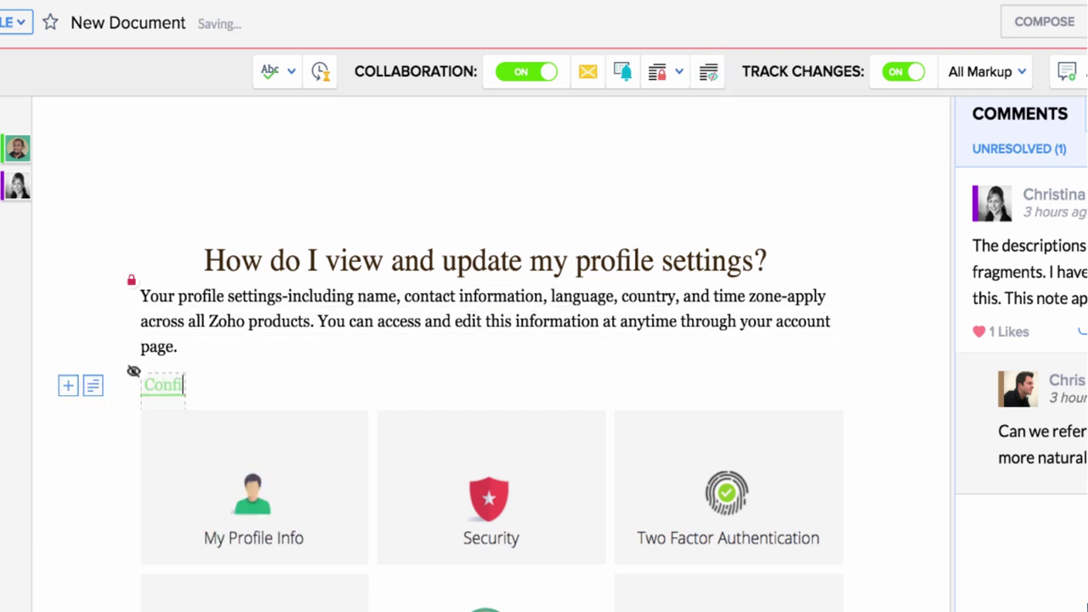
{"action": "type", "text": "dential data"}
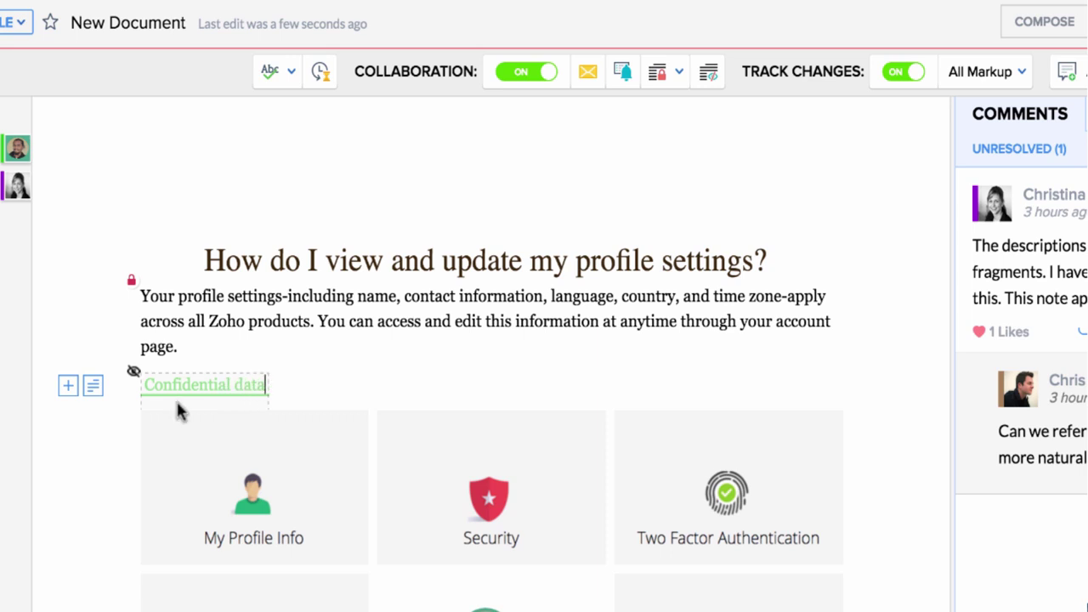
{"action": "mouse_move", "coordinate": [229, 387]}
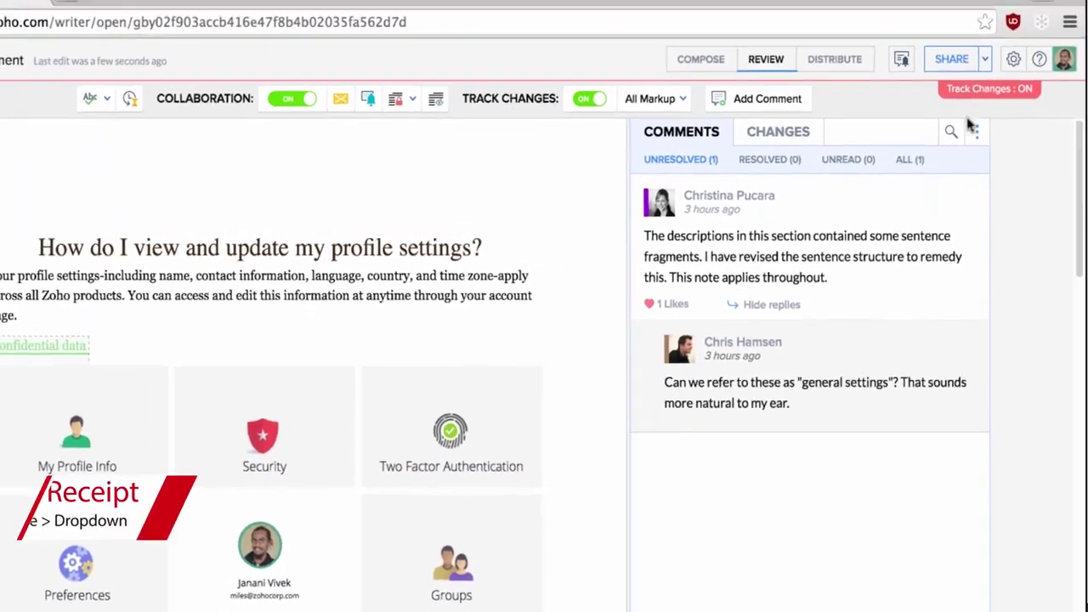
Open the additional sharing options for the document
{"action": "left_click", "coordinate": [984, 51]}
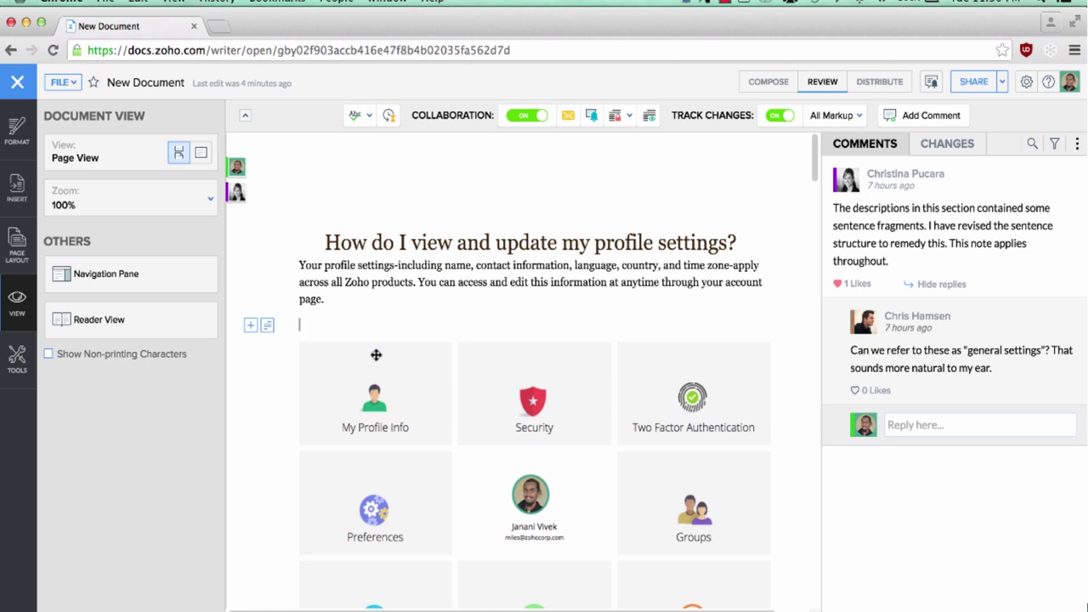
View the document in Reader View, try night mode and return to day mode, skim the text, and close the view
{"action": "left_click", "coordinate": [124, 321]}
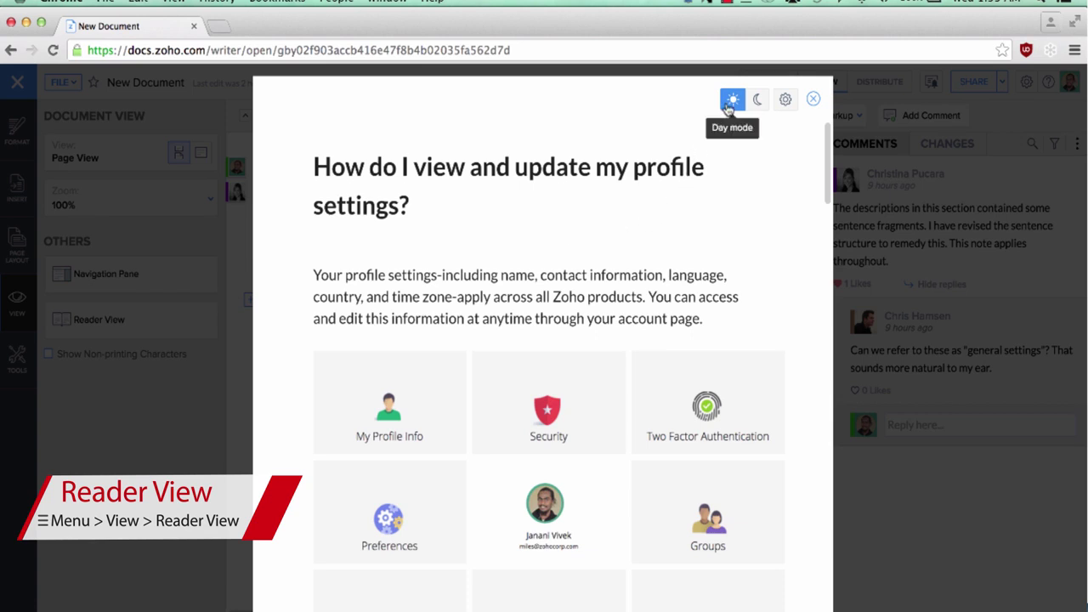
{"action": "left_click", "coordinate": [757, 99]}
{"action": "left_click", "coordinate": [733, 102]}
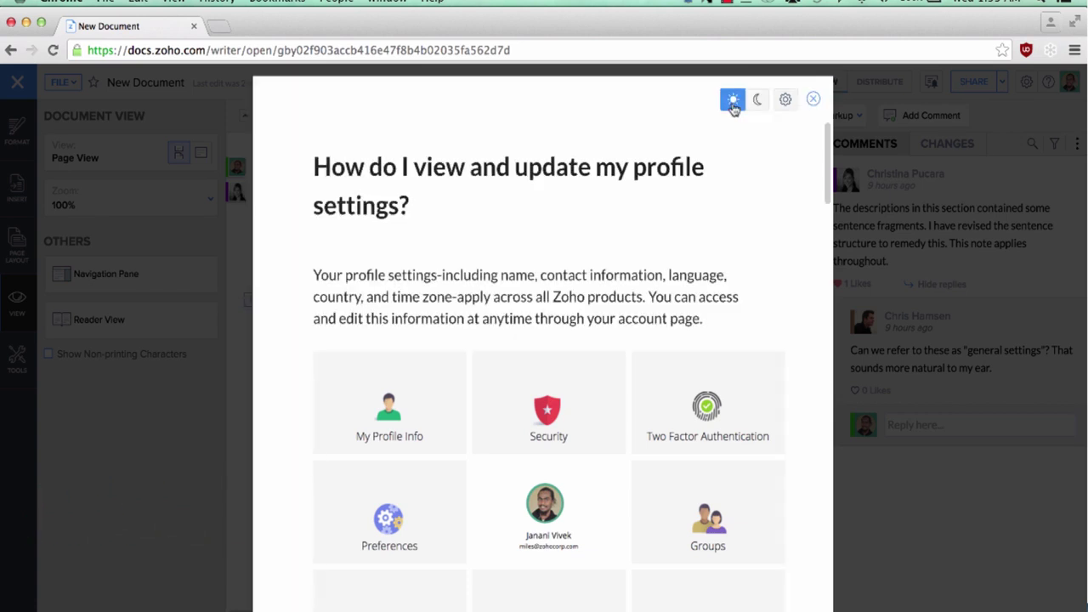
{"action": "scroll", "coordinate": [776, 211], "scroll_direction": "down", "scroll_amount": 15}
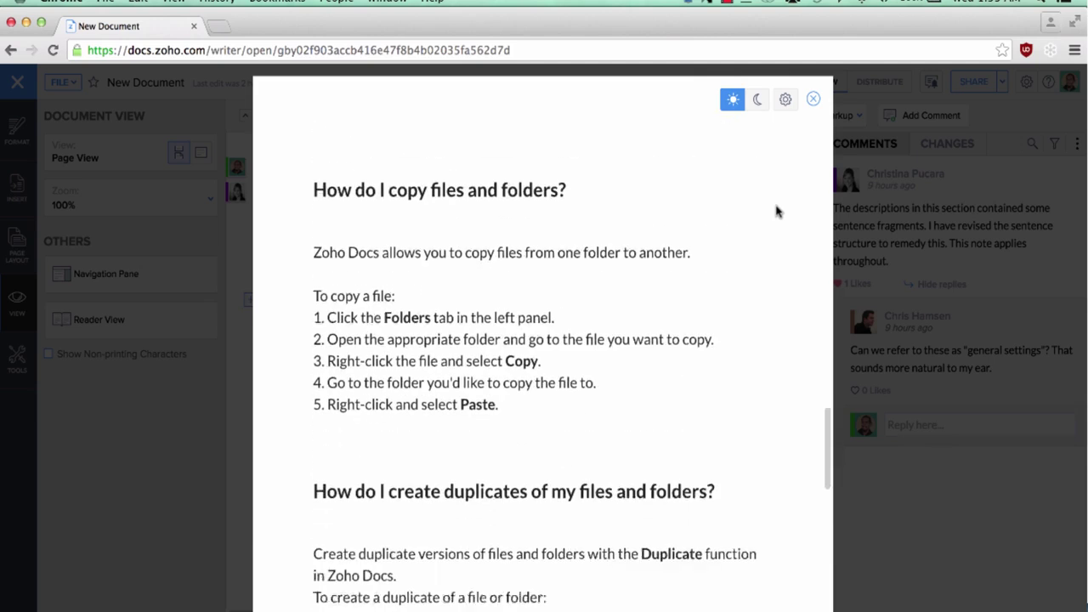
{"action": "scroll", "coordinate": [776, 210], "scroll_direction": "down", "scroll_amount": 15}
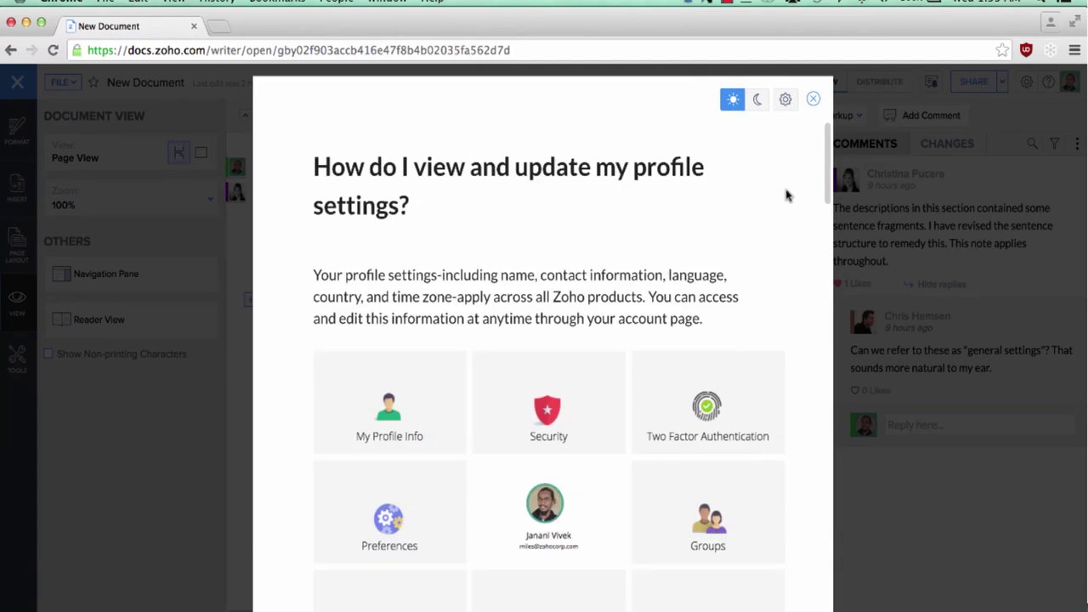
{"action": "left_click", "coordinate": [814, 99]}
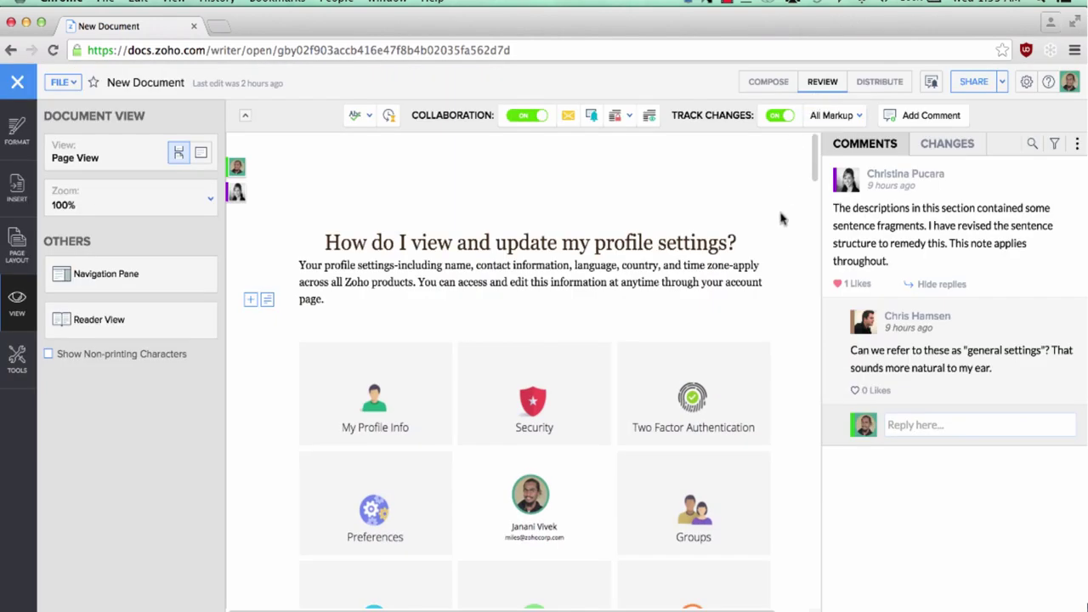
{"action": "left_click", "coordinate": [795, 346]}
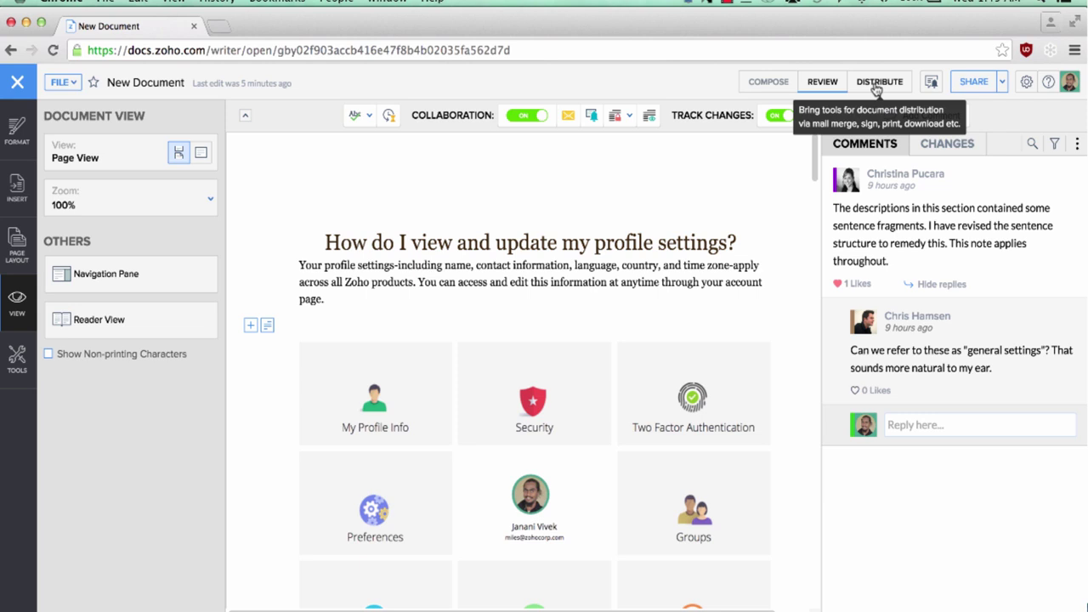
Switch to Distribute mode, mark the document as final, and acknowledge the notice
{"action": "left_click", "coordinate": [878, 81]}
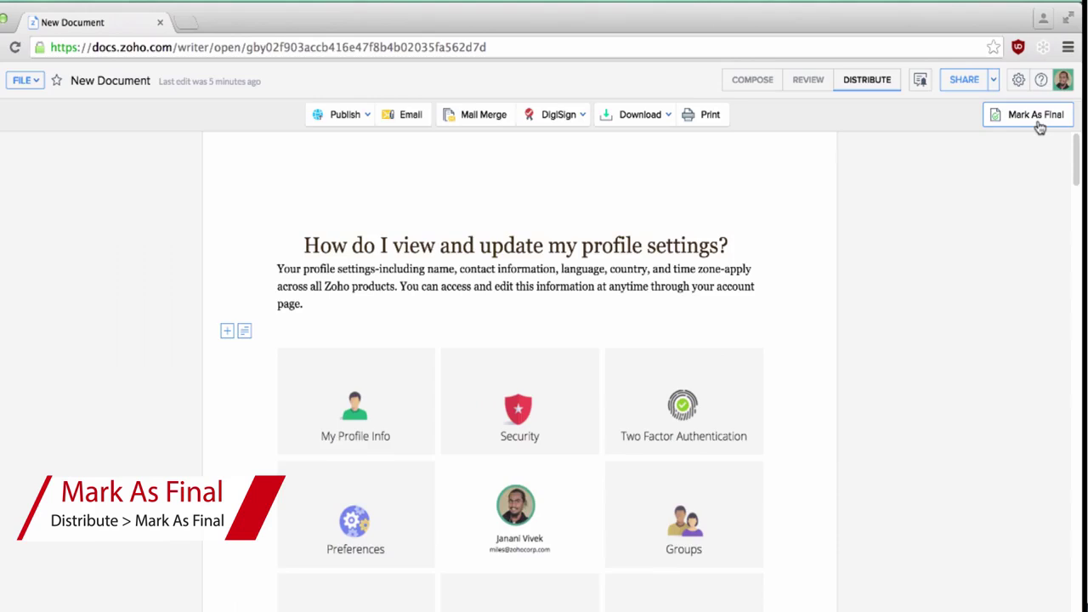
{"action": "left_click", "coordinate": [1037, 118]}
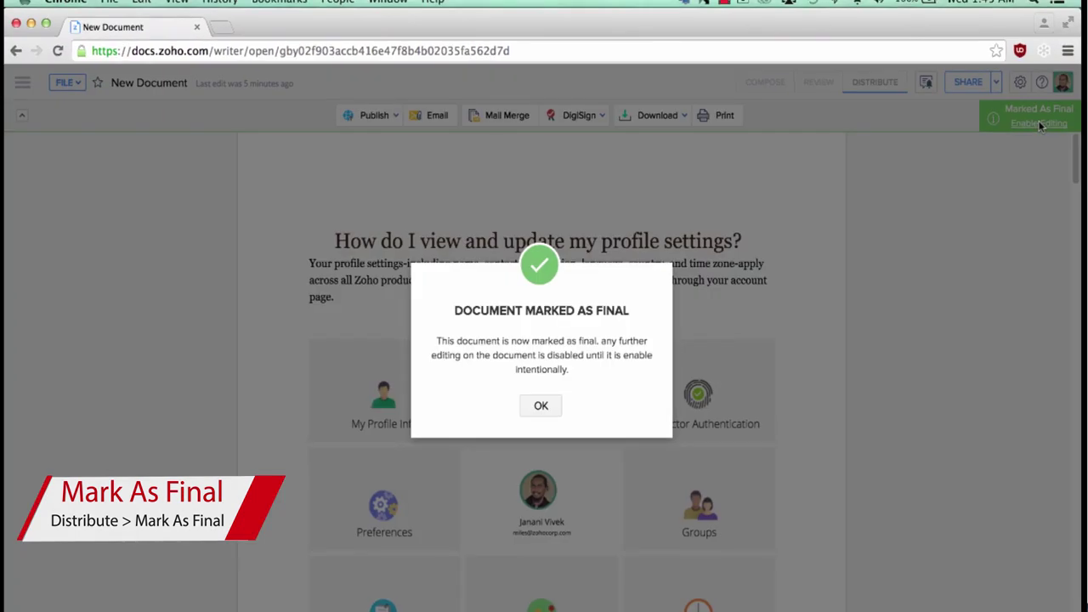
{"action": "left_click", "coordinate": [541, 407]}
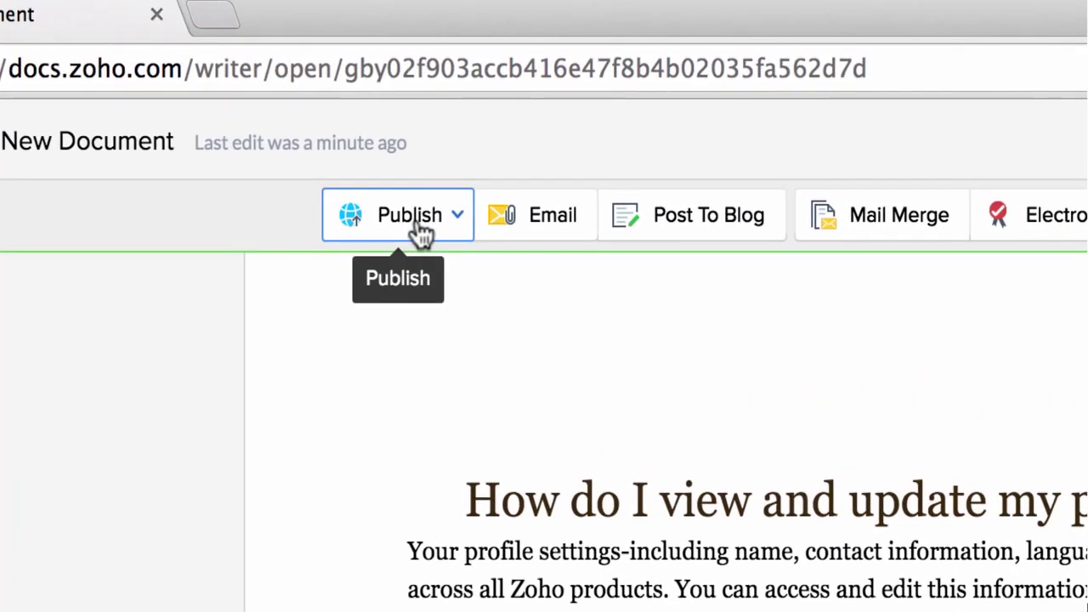
Look through the document's publishing, electronic signature and download format options
{"action": "left_click", "coordinate": [419, 232]}
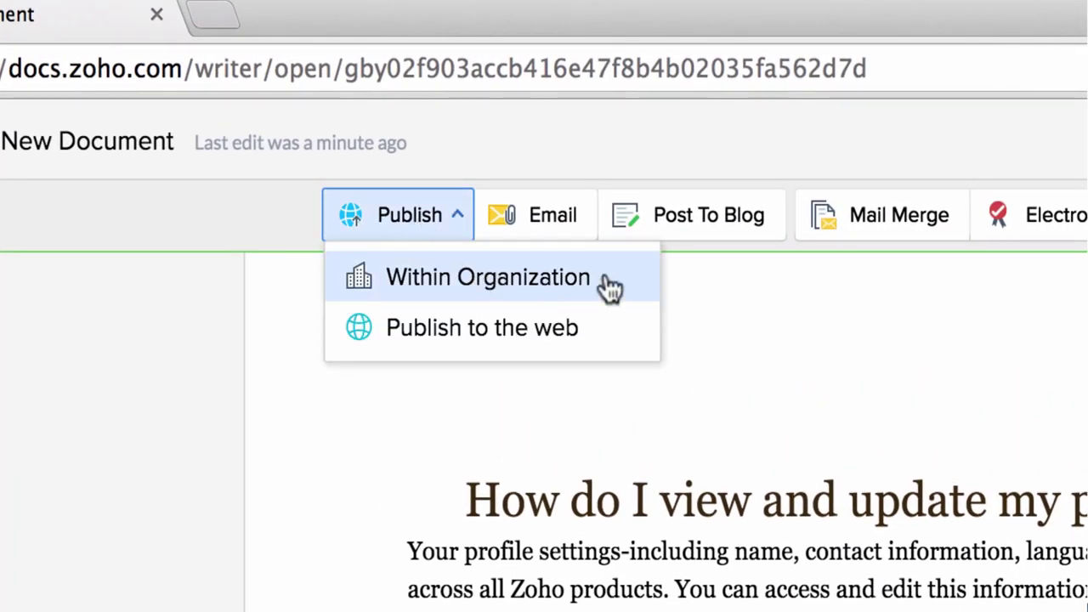
{"action": "left_click", "coordinate": [624, 409]}
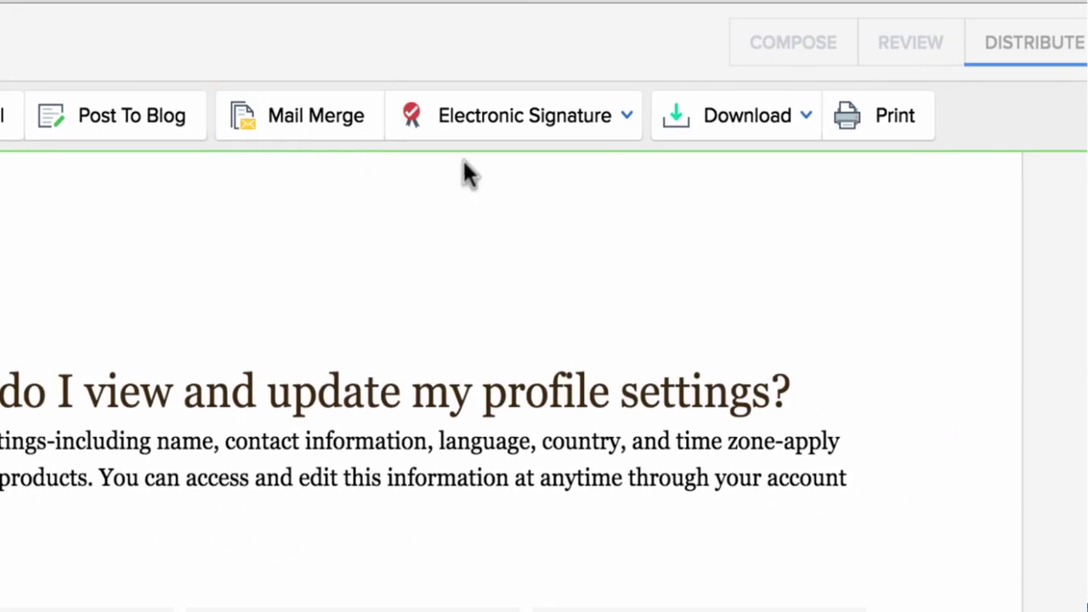
{"action": "left_click", "coordinate": [623, 126]}
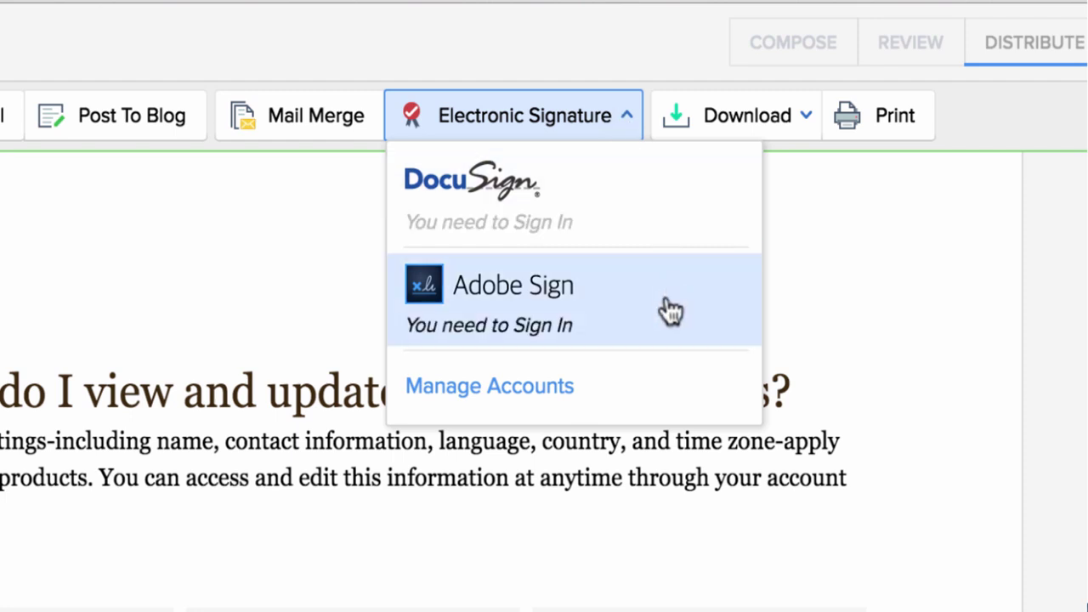
{"action": "left_click", "coordinate": [852, 308]}
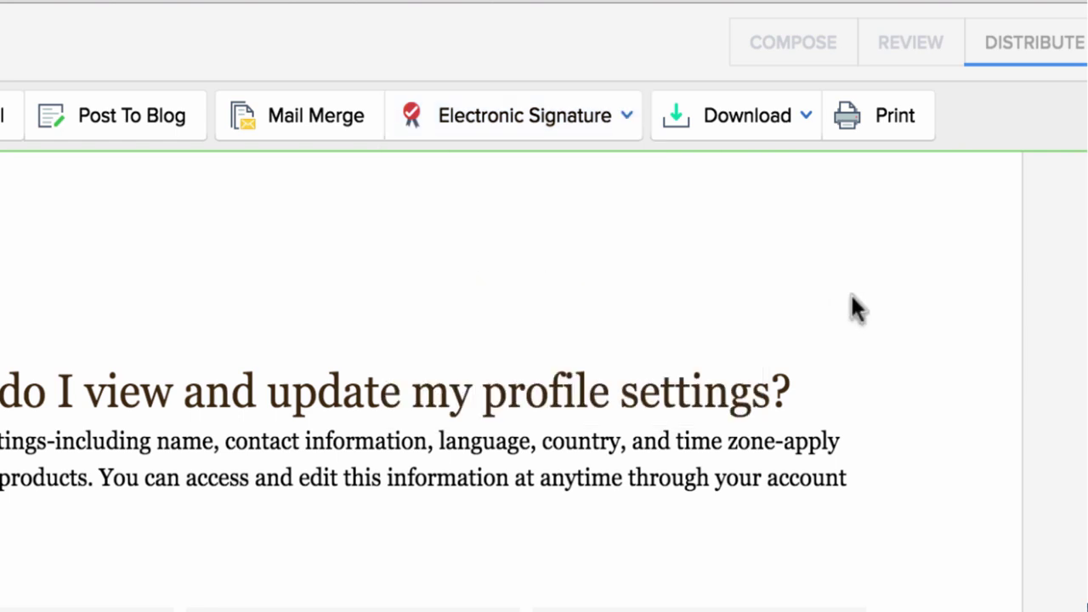
{"action": "left_click", "coordinate": [794, 129]}
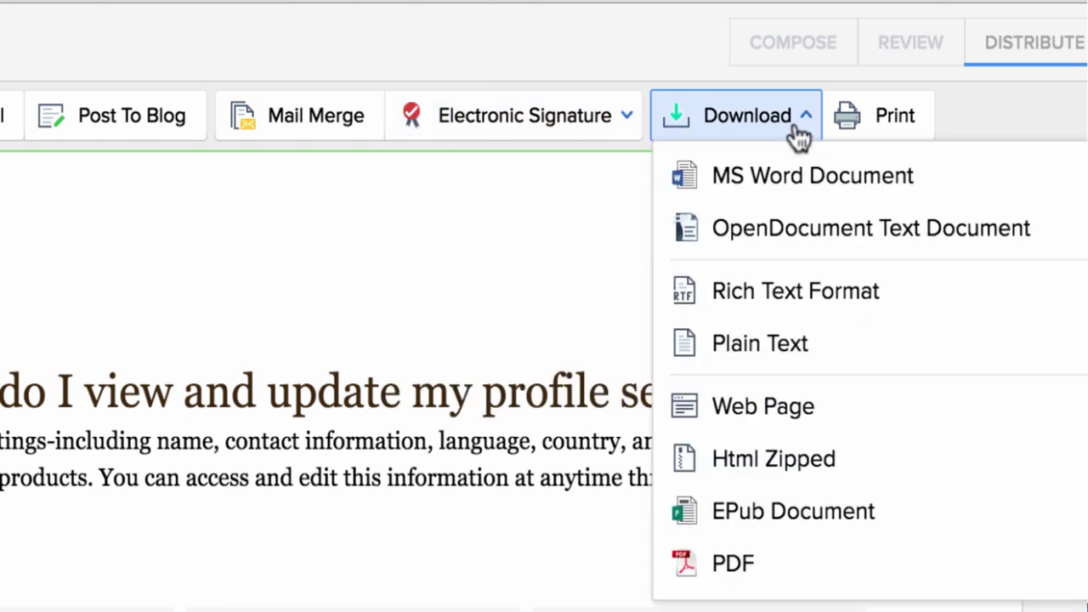